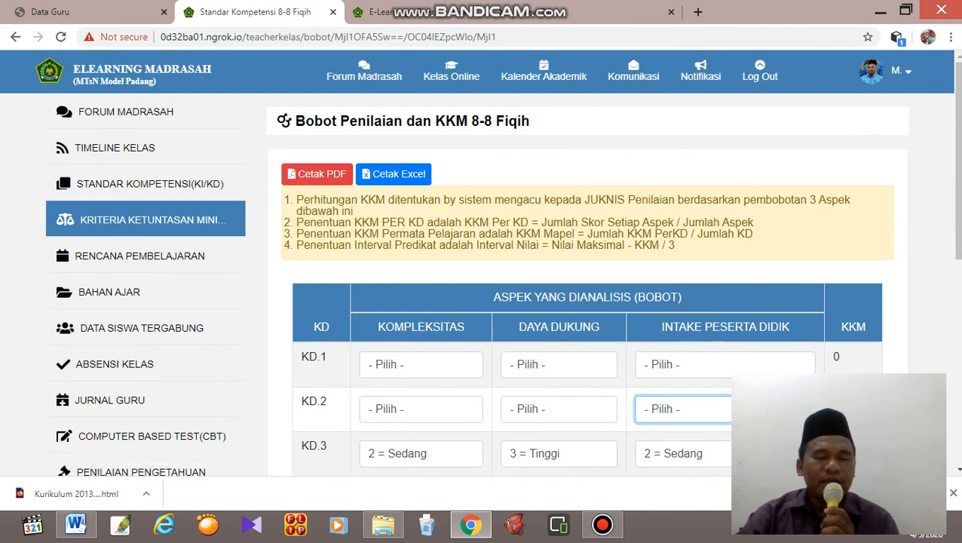
Review the Kompetensi Dasar entries for Pengetahuan and Keterampilan on the Standar Kompetensi (KI/KD) page of class 8-8 Fiqih.
{"action": "scroll", "coordinate": [498, 302], "scroll_direction": "down", "scroll_amount": 3}
{"action": "scroll", "coordinate": [498, 302], "scroll_direction": "up", "scroll_amount": 2}
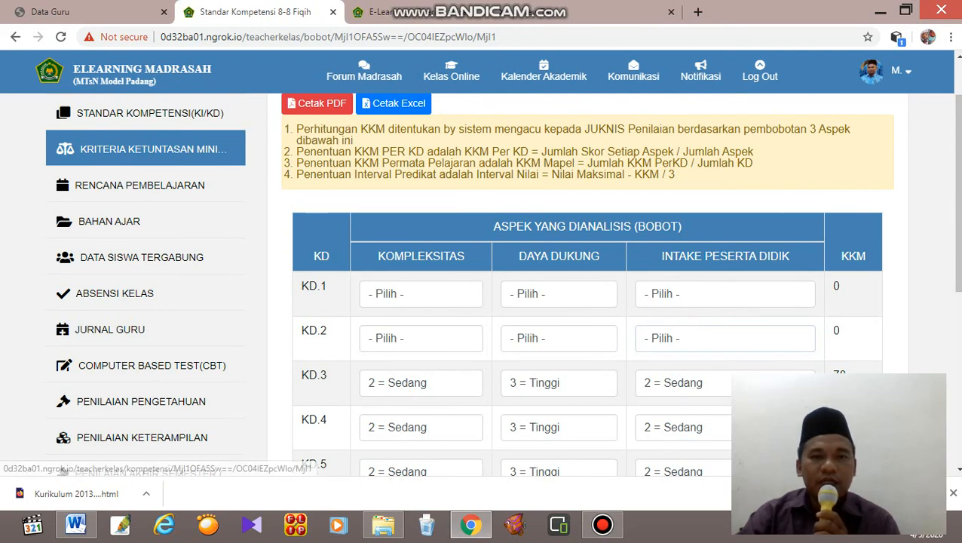
{"action": "left_click", "coordinate": [150, 113]}
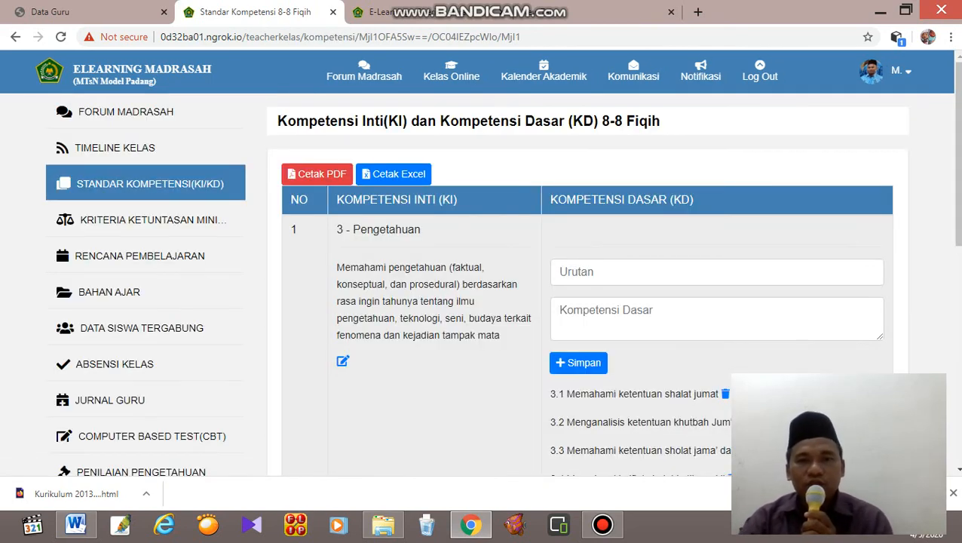
{"action": "scroll", "coordinate": [503, 286], "scroll_direction": "down", "scroll_amount": 4}
{"action": "scroll", "coordinate": [502, 287], "scroll_direction": "down", "scroll_amount": 3}
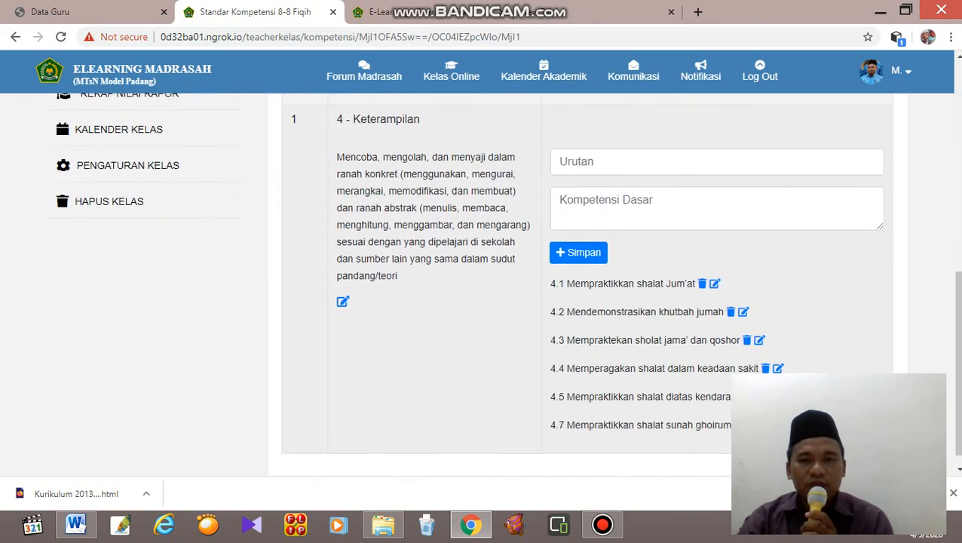
{"action": "scroll", "coordinate": [503, 287], "scroll_direction": "up", "scroll_amount": 6}
{"action": "scroll", "coordinate": [503, 286], "scroll_direction": "down", "scroll_amount": 6}
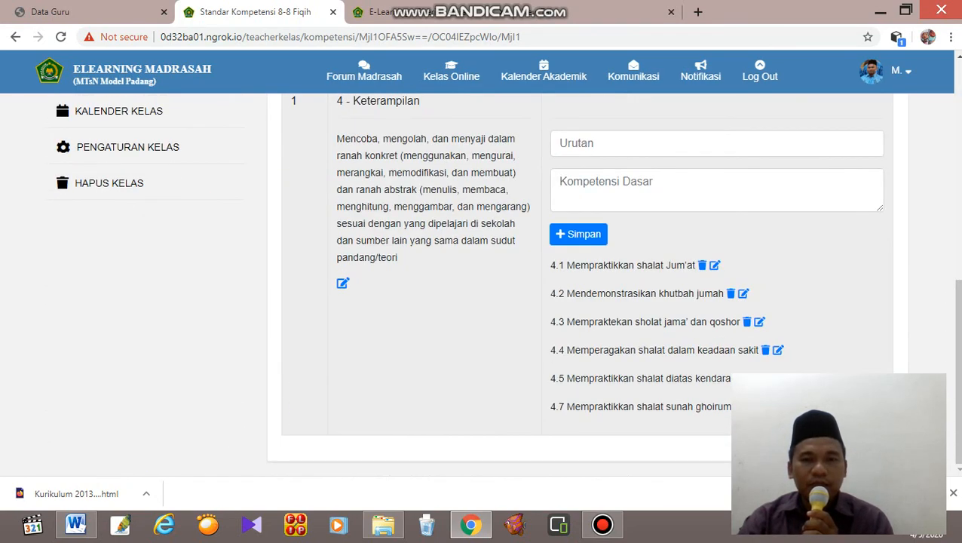
{"action": "scroll", "coordinate": [502, 287], "scroll_direction": "up", "scroll_amount": 7}
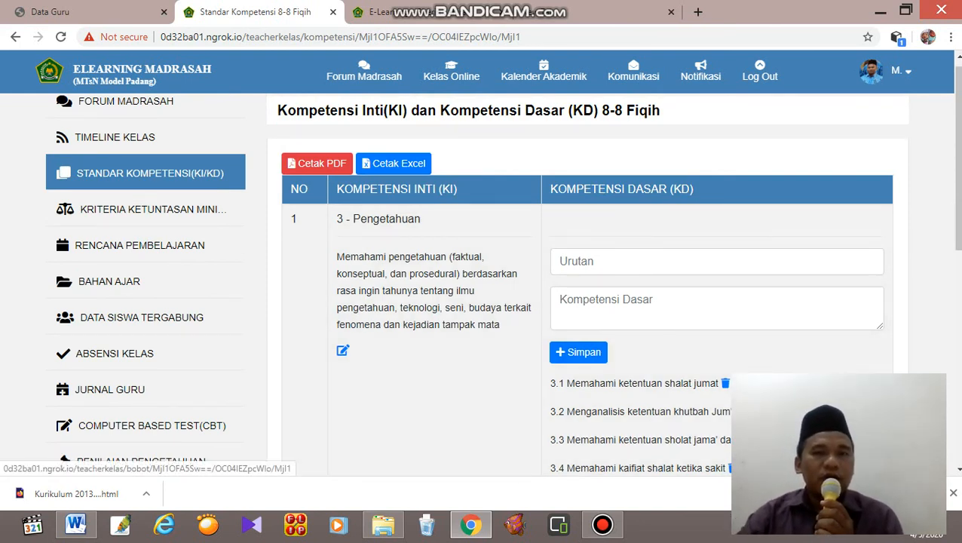
In the Kriteria Ketuntasan Minimal table, set KD.1 to Kompleksitas 1 = Tinggi, Daya Dukung 3 = Tinggi and Intake Peserta Didik 2 = Sedang.
{"action": "left_click", "coordinate": [153, 209]}
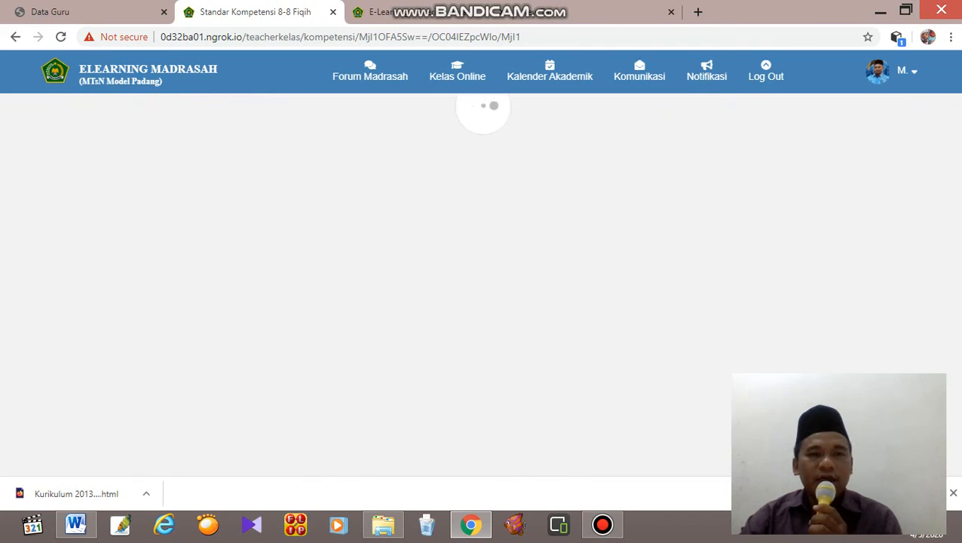
{"action": "scroll", "coordinate": [588, 286], "scroll_direction": "down", "scroll_amount": 4}
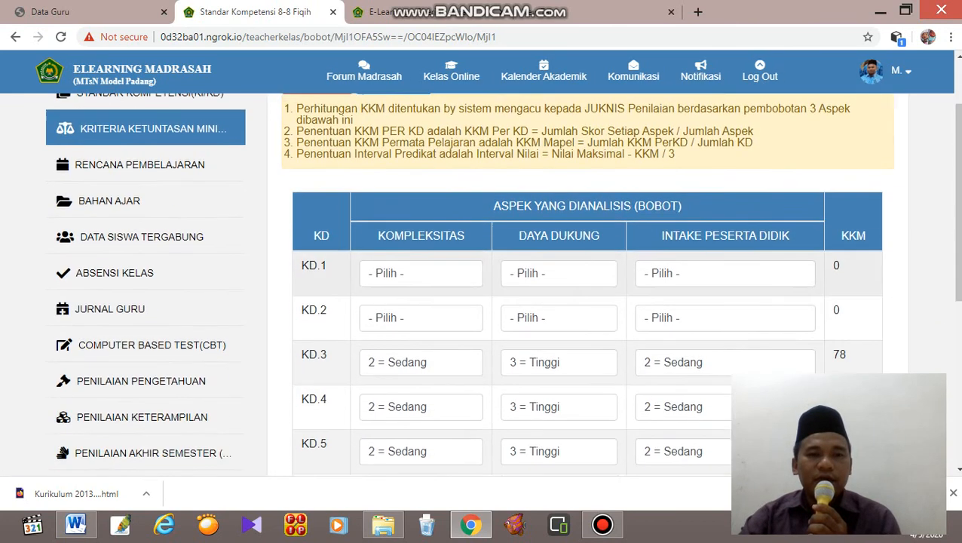
{"action": "scroll", "coordinate": [589, 286], "scroll_direction": "up", "scroll_amount": 2}
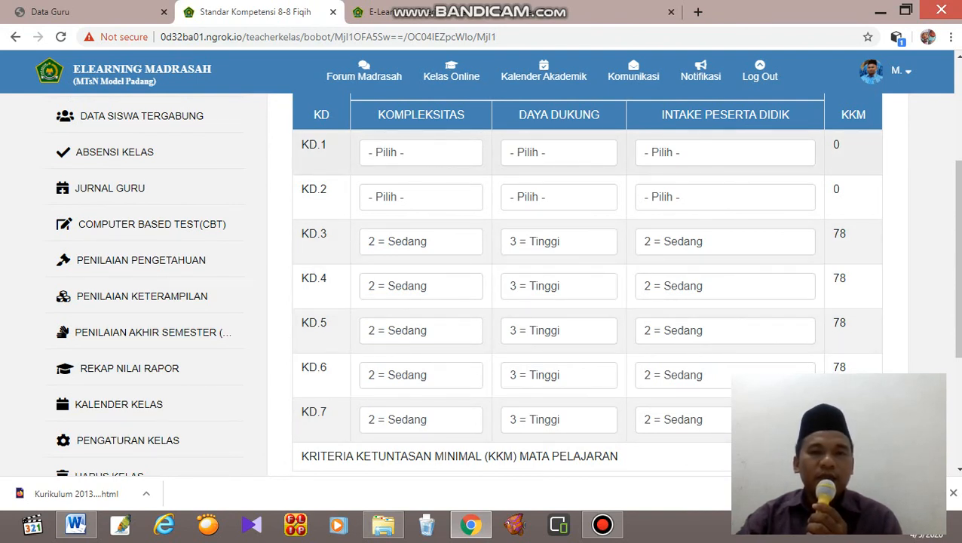
{"action": "left_click", "coordinate": [421, 152]}
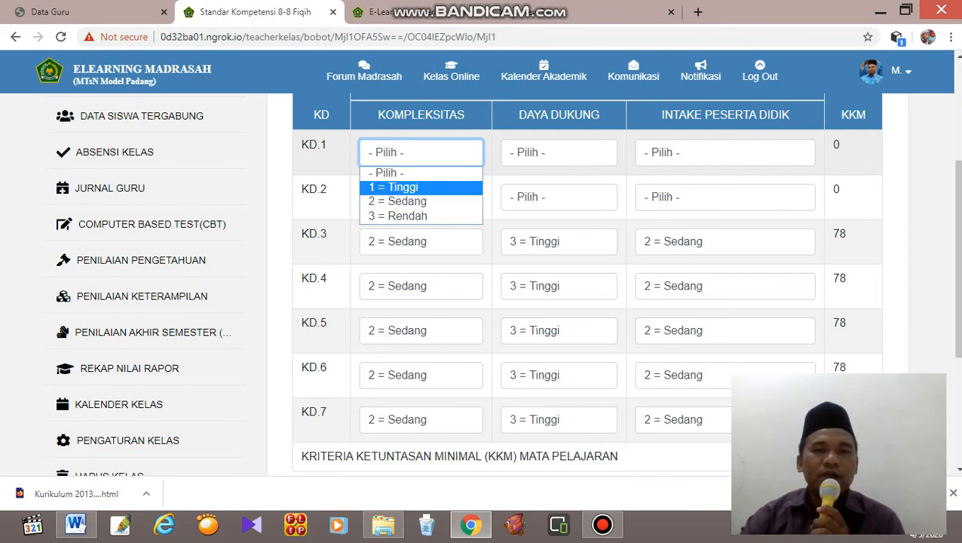
{"action": "left_click", "coordinate": [408, 188]}
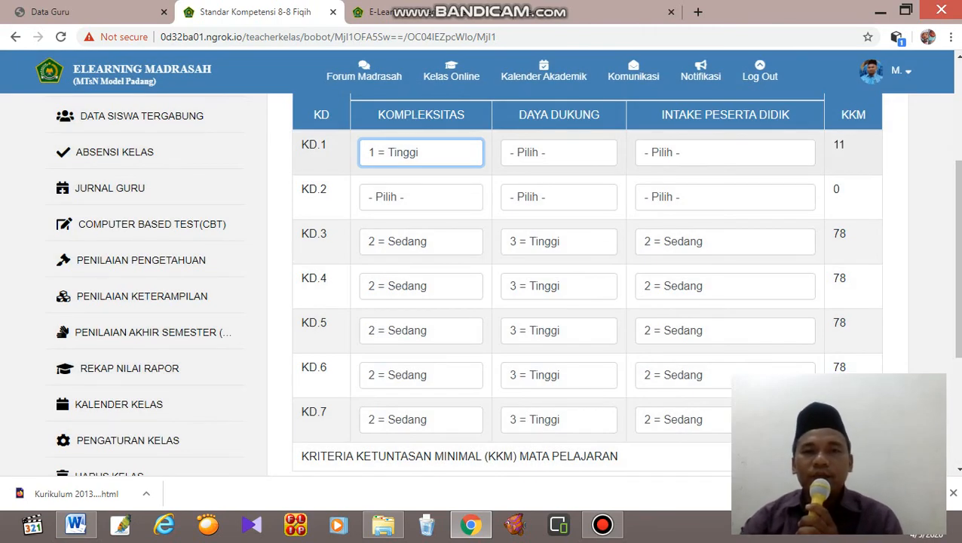
{"action": "scroll", "coordinate": [589, 287], "scroll_direction": "up", "scroll_amount": 1}
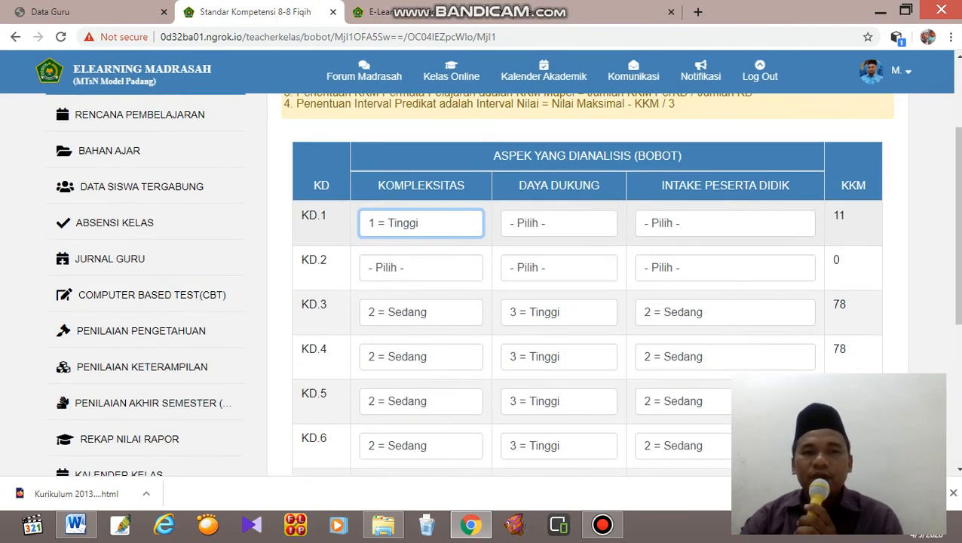
{"action": "left_click", "coordinate": [559, 223]}
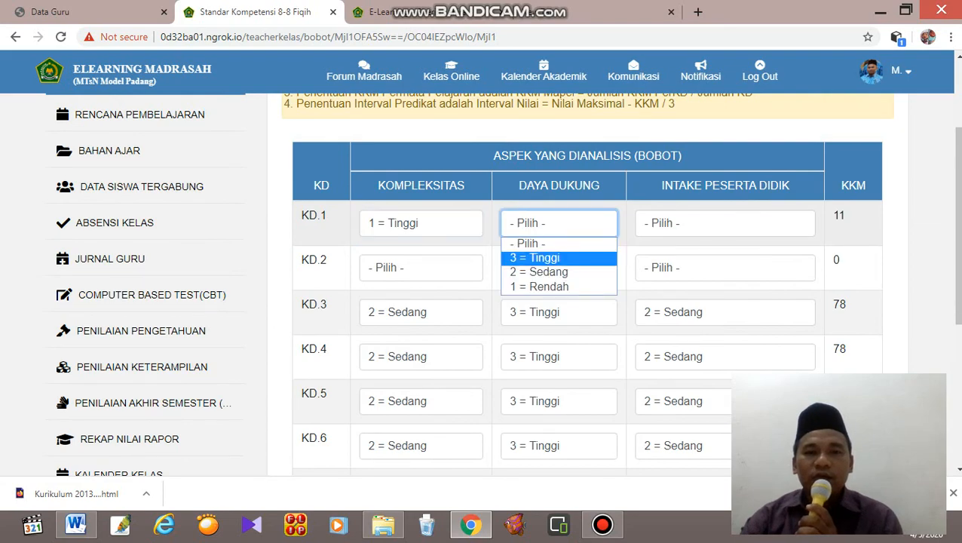
{"action": "key", "text": "Return"}
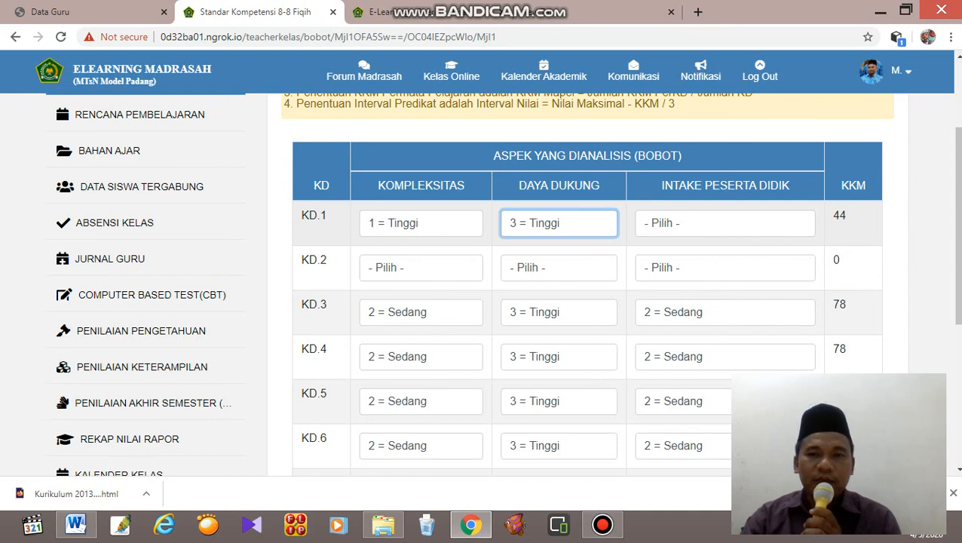
{"action": "left_click", "coordinate": [725, 223]}
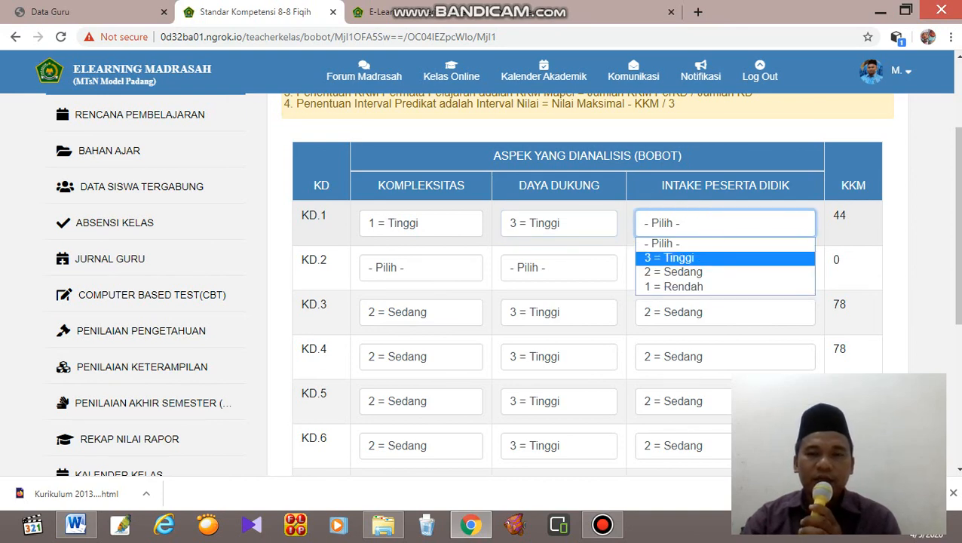
{"action": "left_click", "coordinate": [674, 273]}
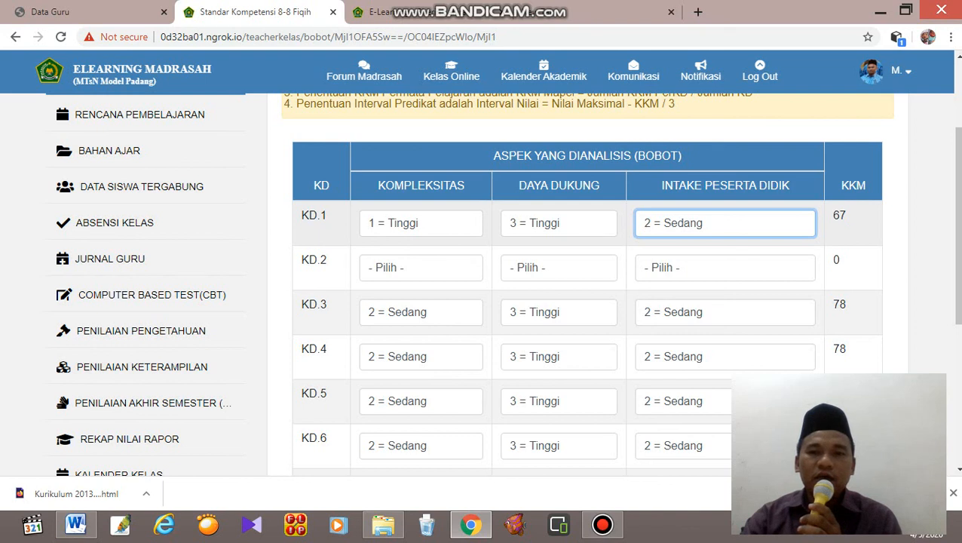
{"action": "left_click", "coordinate": [726, 223]}
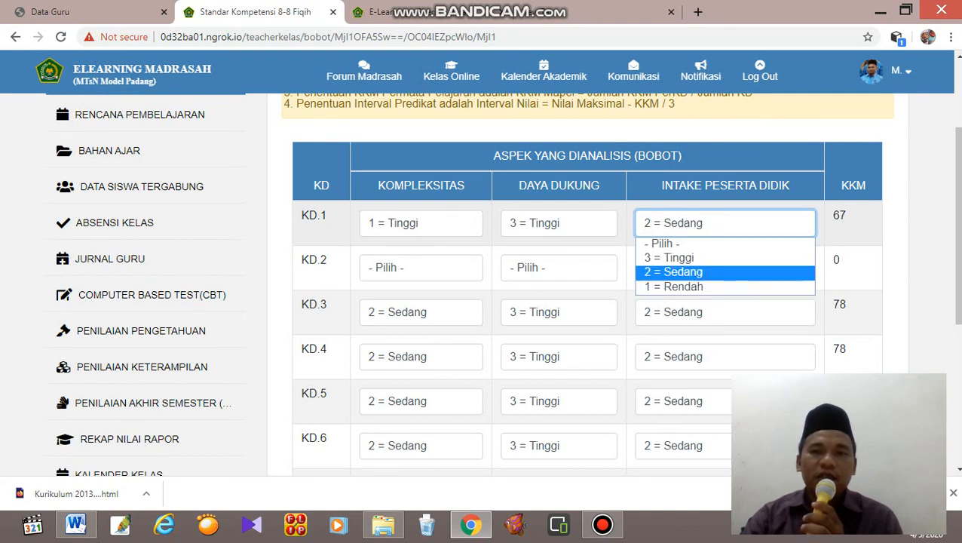
{"action": "left_click", "coordinate": [726, 223]}
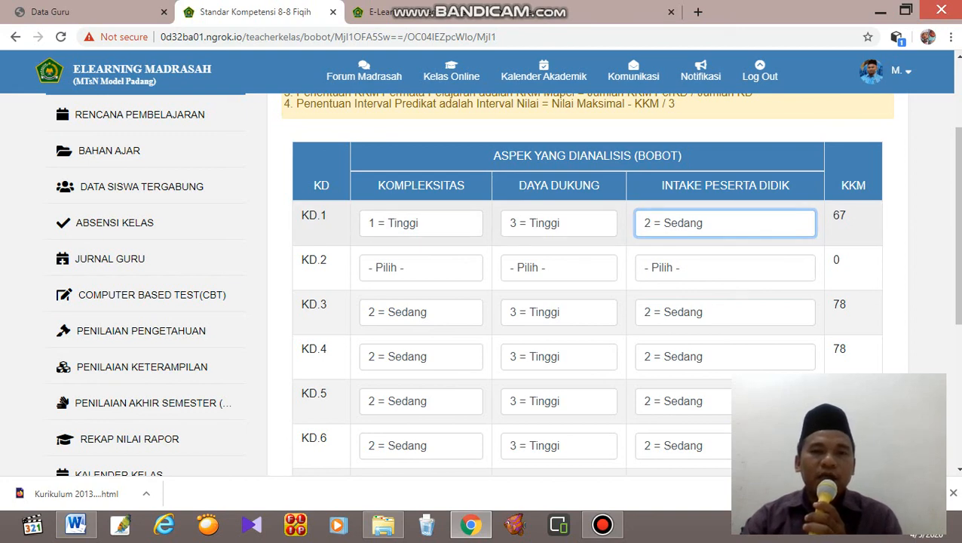
Recheck the Pengetahuan basic competencies on the Standar Kompetensi (KI/KD) page.
{"action": "scroll", "coordinate": [588, 286], "scroll_direction": "up", "scroll_amount": 2}
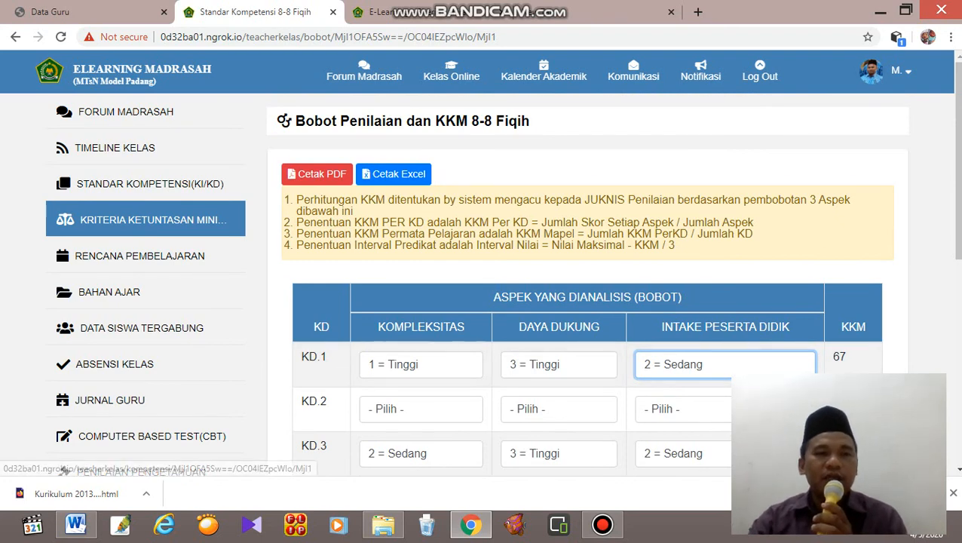
{"action": "left_click", "coordinate": [150, 184]}
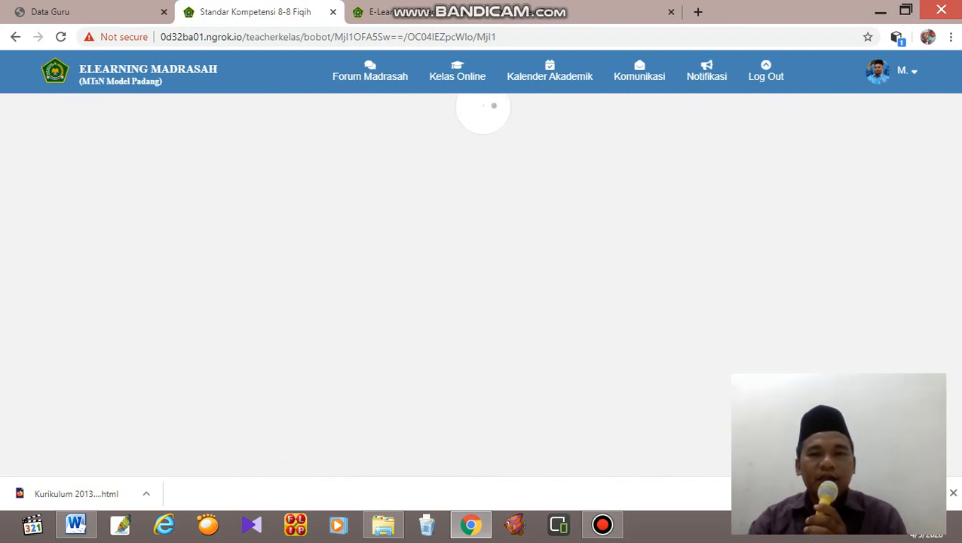
{"action": "scroll", "coordinate": [588, 287], "scroll_direction": "down", "scroll_amount": 1}
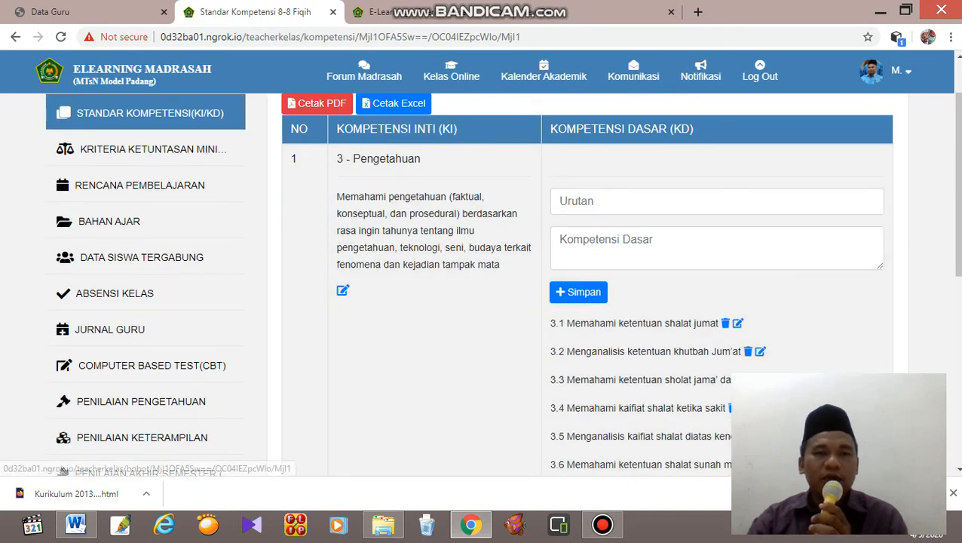
{"action": "scroll", "coordinate": [589, 287], "scroll_direction": "up", "scroll_amount": 1}
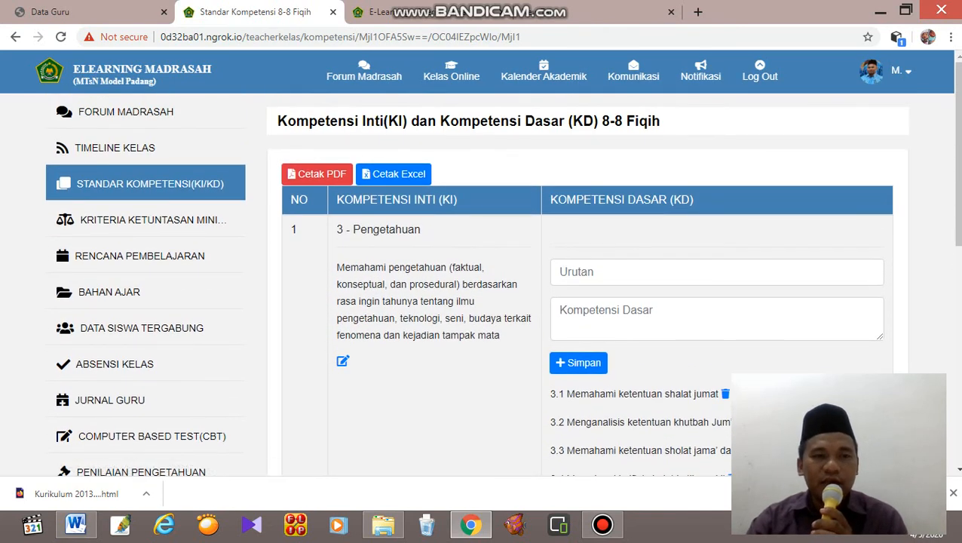
Return to the Kriteria Ketuntasan Minimal page and change KD.1's Kompleksitas to 2 = Sedang.
{"action": "left_click", "coordinate": [153, 220]}
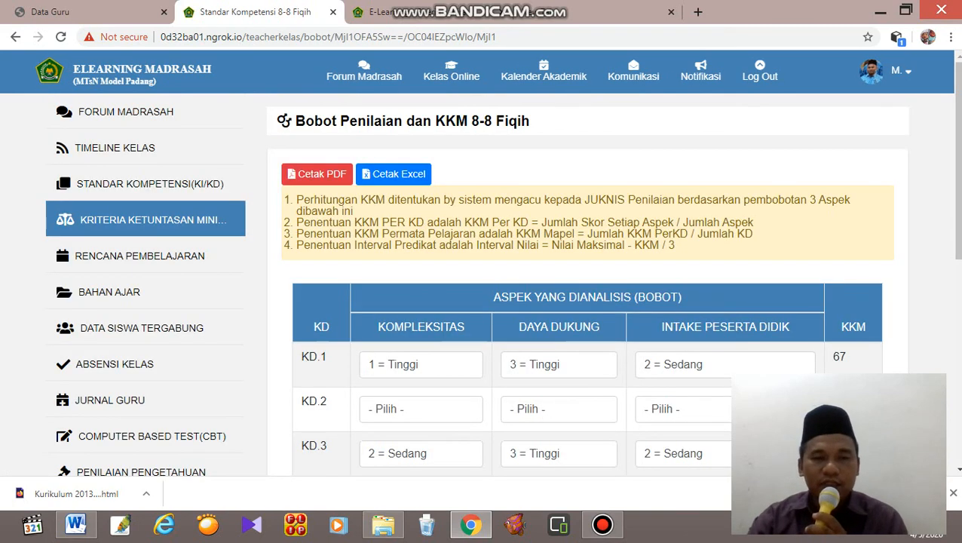
{"action": "left_click", "coordinate": [421, 365]}
{"action": "key", "text": "Down"}
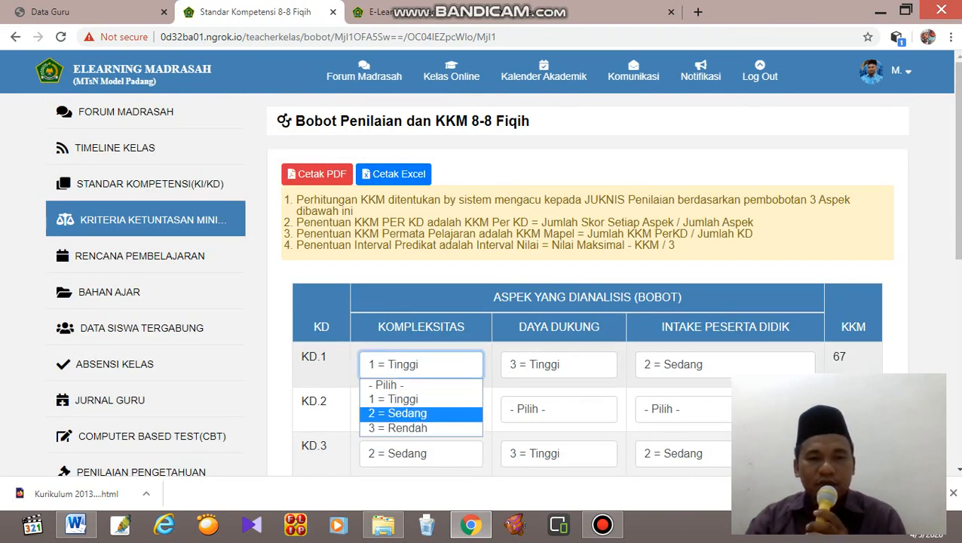
{"action": "key", "text": "Return"}
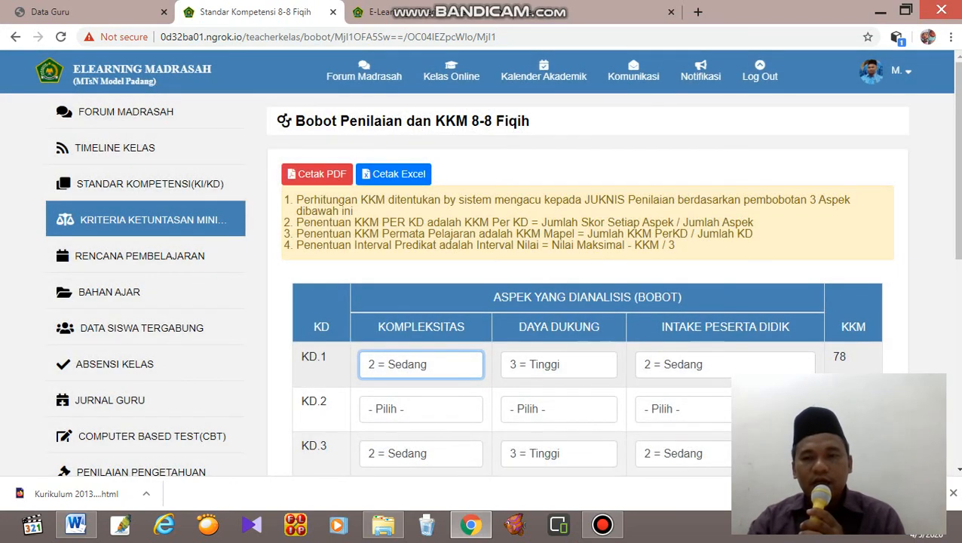
Set KD.2 to Kompleksitas 2 = Sedang, Daya Dukung 3 = Tinggi and Intake Peserta Didik 2 = Sedang.
{"action": "scroll", "coordinate": [502, 283], "scroll_direction": "down", "scroll_amount": 2}
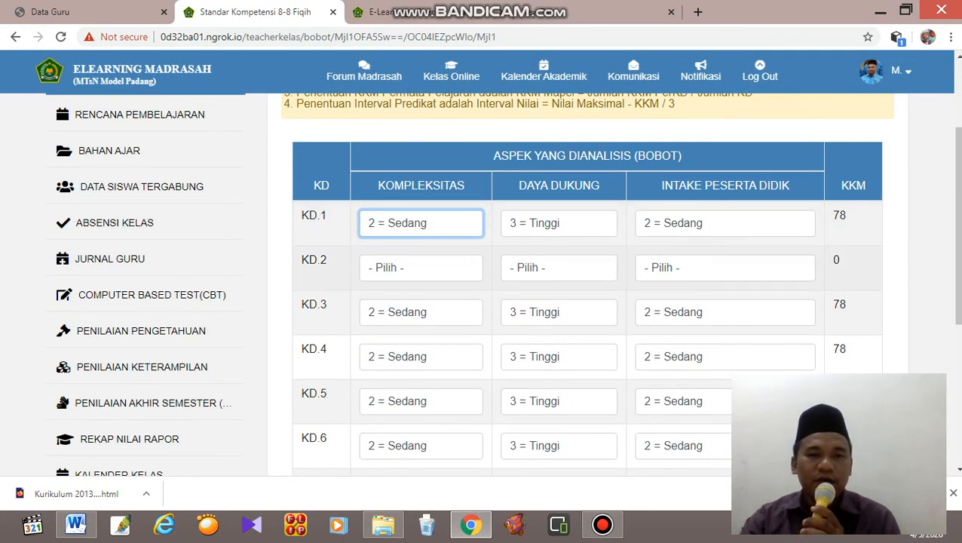
{"action": "left_click", "coordinate": [421, 268]}
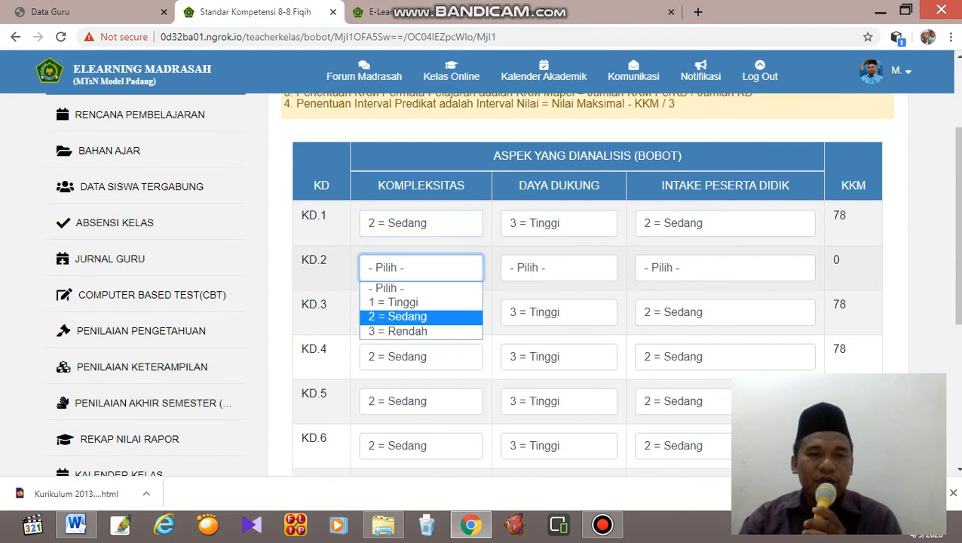
{"action": "left_click", "coordinate": [398, 316]}
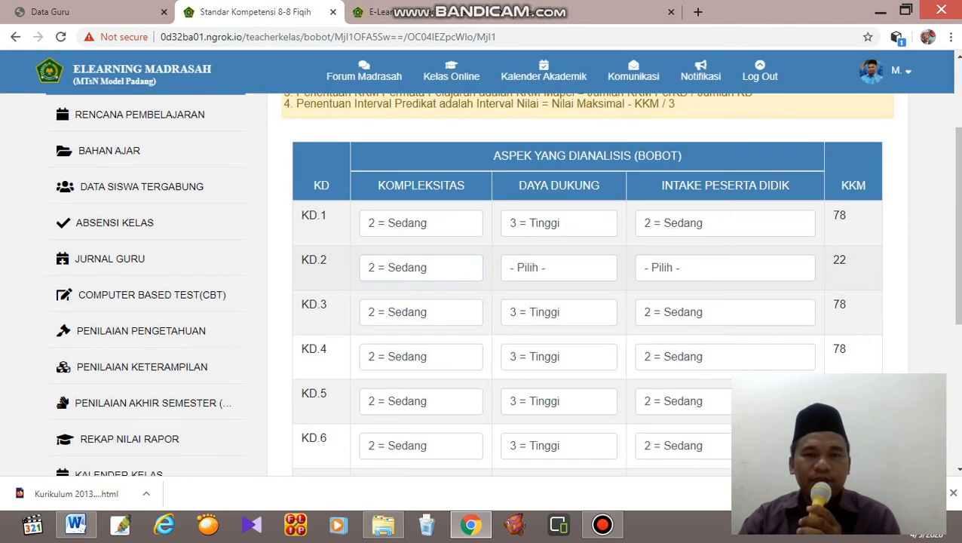
{"action": "left_click", "coordinate": [559, 268]}
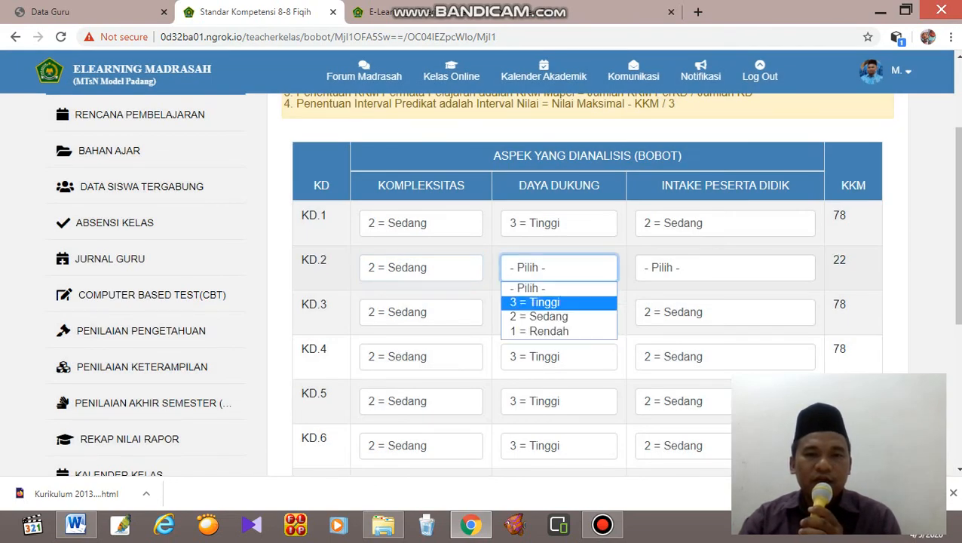
{"action": "left_click", "coordinate": [539, 303]}
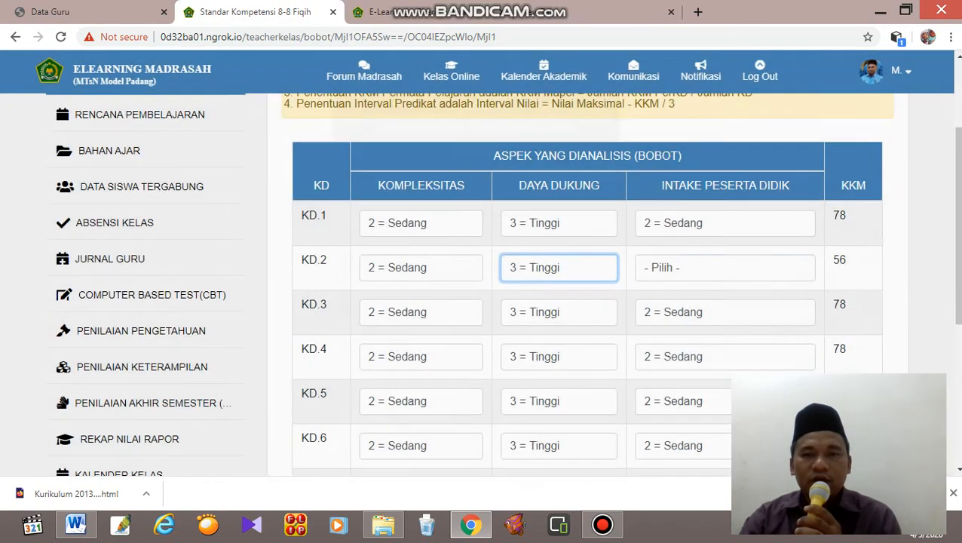
{"action": "left_click", "coordinate": [702, 267]}
{"action": "left_click", "coordinate": [673, 316]}
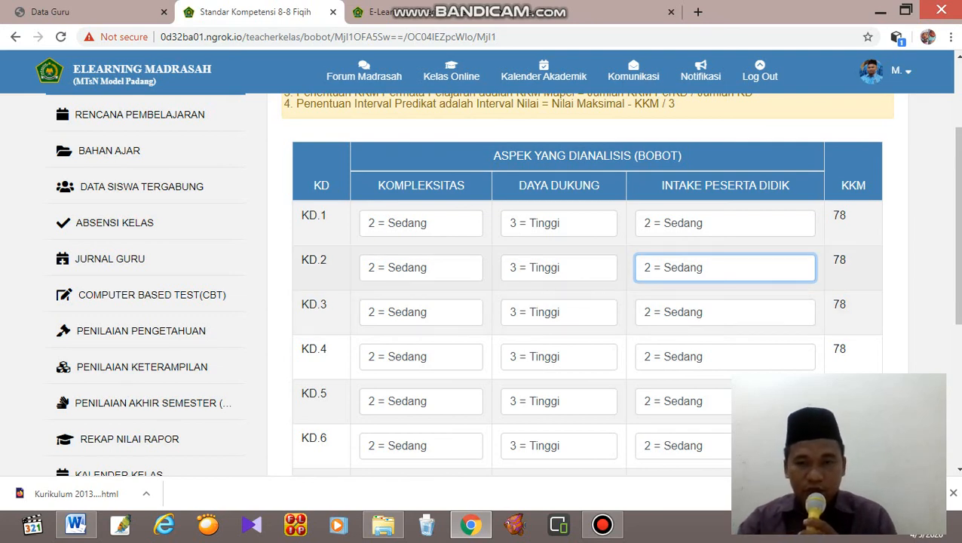
Try 3 = Tinggi for KD.2's Intake Peserta Didik and set it back to 2 = Sedang.
{"action": "left_click", "coordinate": [725, 268]}
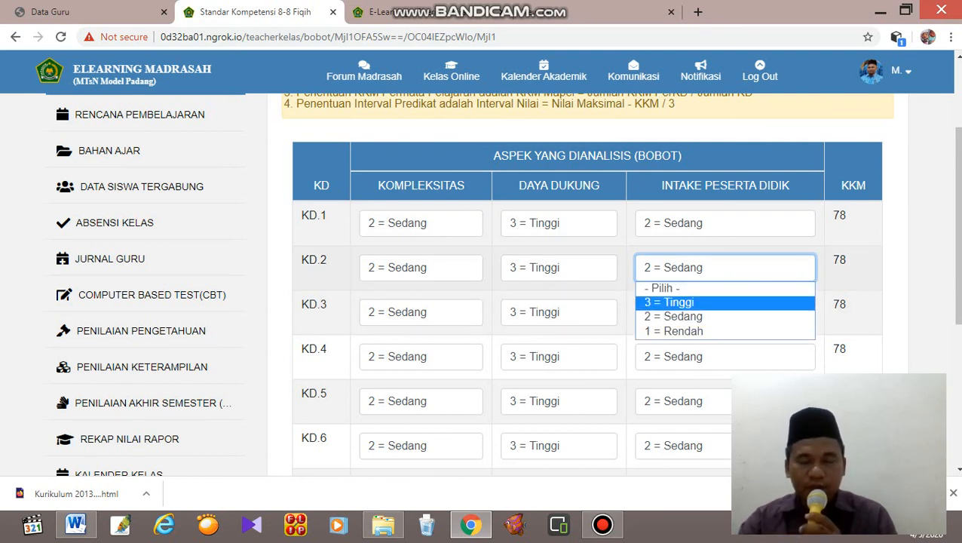
{"action": "left_click", "coordinate": [709, 303]}
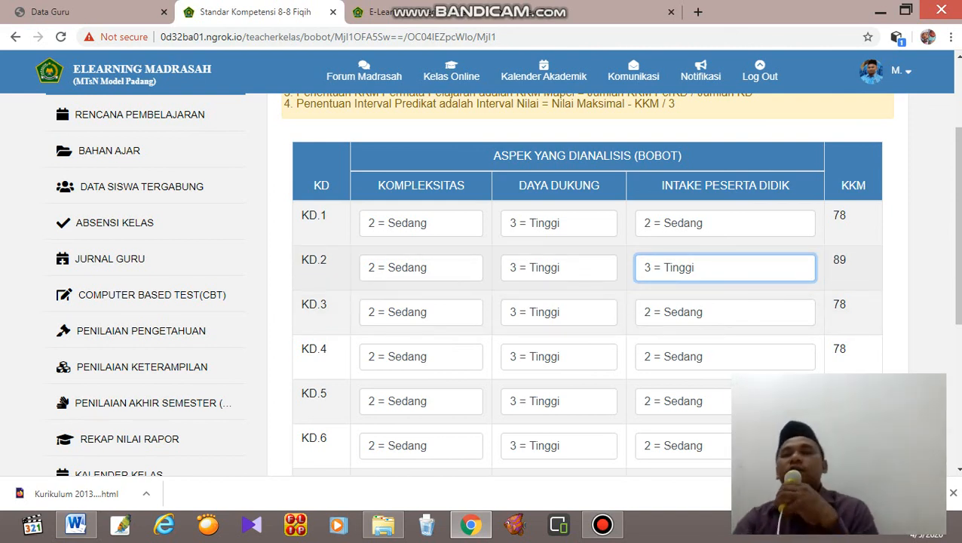
{"action": "left_click", "coordinate": [726, 268]}
{"action": "key", "text": "Return"}
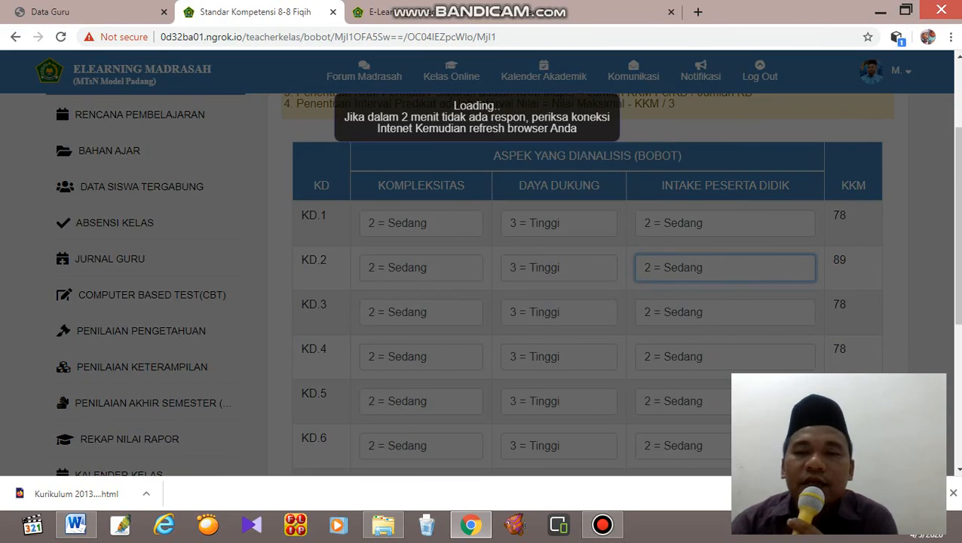
Review the subject's overall KKM, the Interval Predikat table and the KKM of each KD.
{"action": "scroll", "coordinate": [588, 286], "scroll_direction": "down", "scroll_amount": 4}
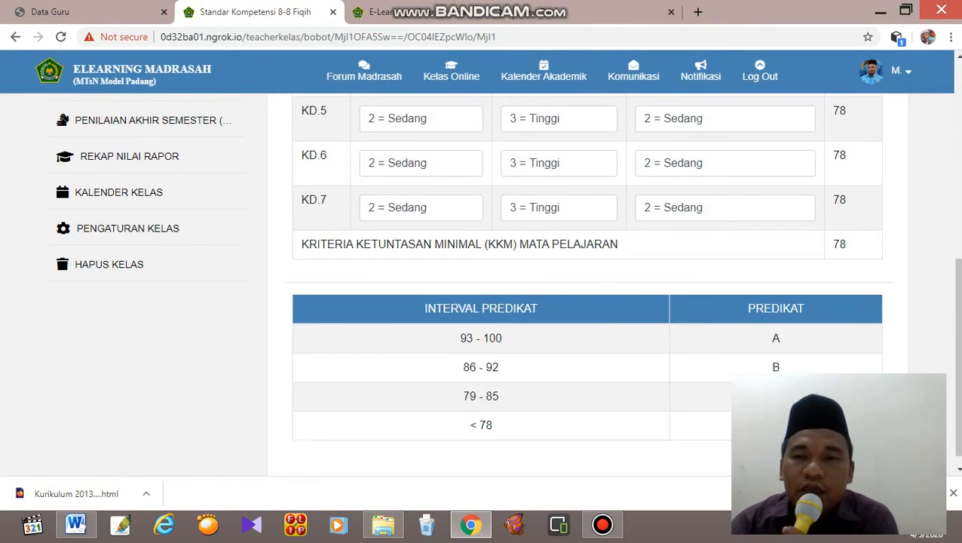
{"action": "scroll", "coordinate": [588, 287], "scroll_direction": "up", "scroll_amount": 1}
{"action": "scroll", "coordinate": [588, 287], "scroll_direction": "up", "scroll_amount": 1}
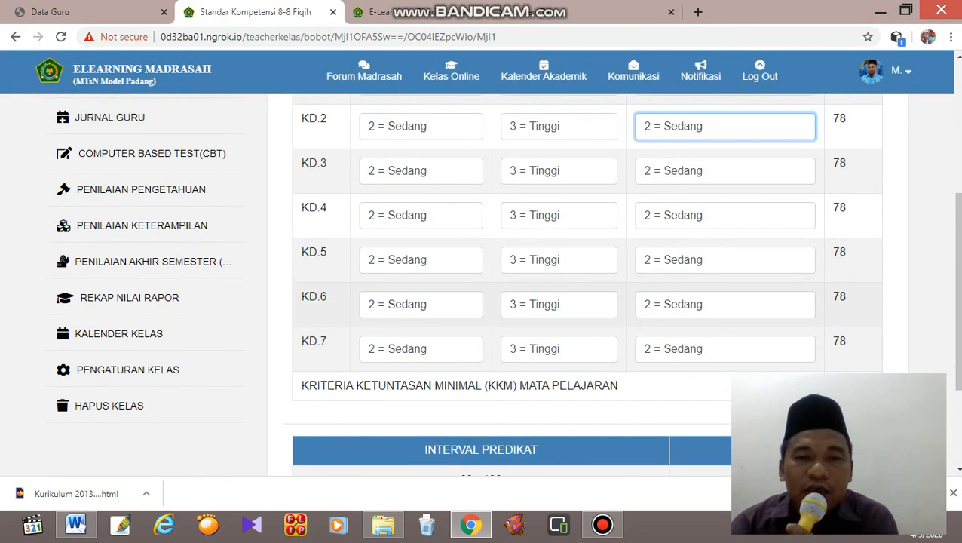
Review the weights of every KD, including the options available for KD.1's Intake Peserta Didik and Kompleksitas.
{"action": "scroll", "coordinate": [589, 287], "scroll_direction": "up", "scroll_amount": 3}
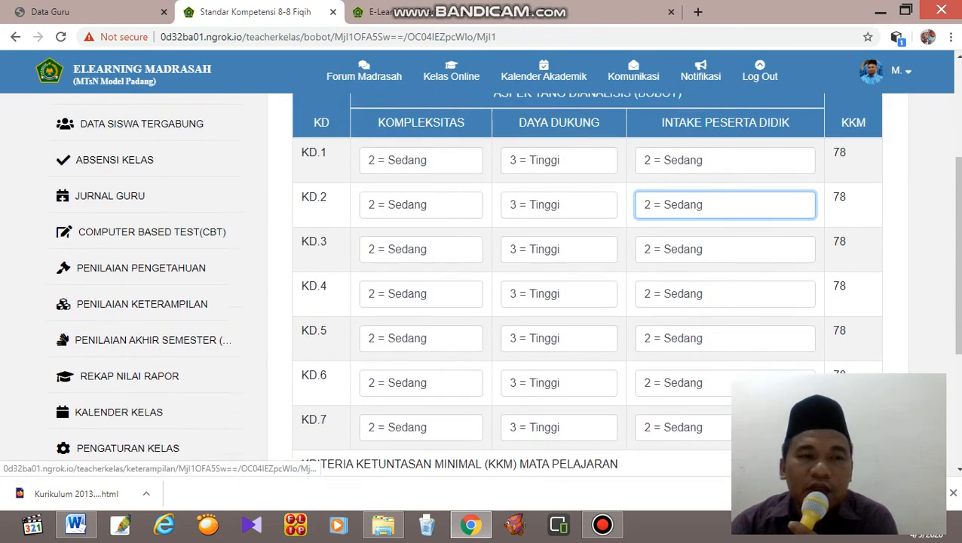
{"action": "scroll", "coordinate": [588, 287], "scroll_direction": "down", "scroll_amount": 4}
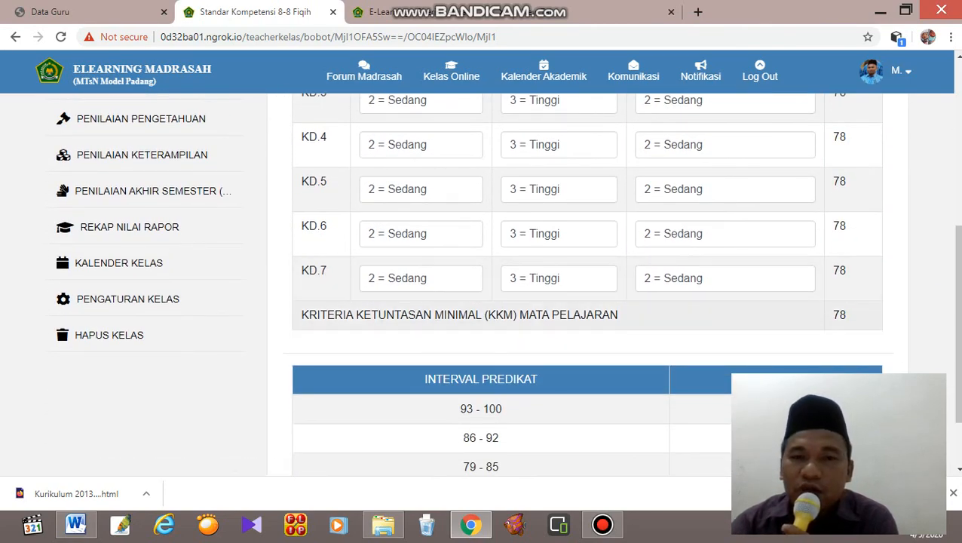
{"action": "scroll", "coordinate": [588, 287], "scroll_direction": "up", "scroll_amount": 2}
{"action": "scroll", "coordinate": [588, 287], "scroll_direction": "down", "scroll_amount": 2}
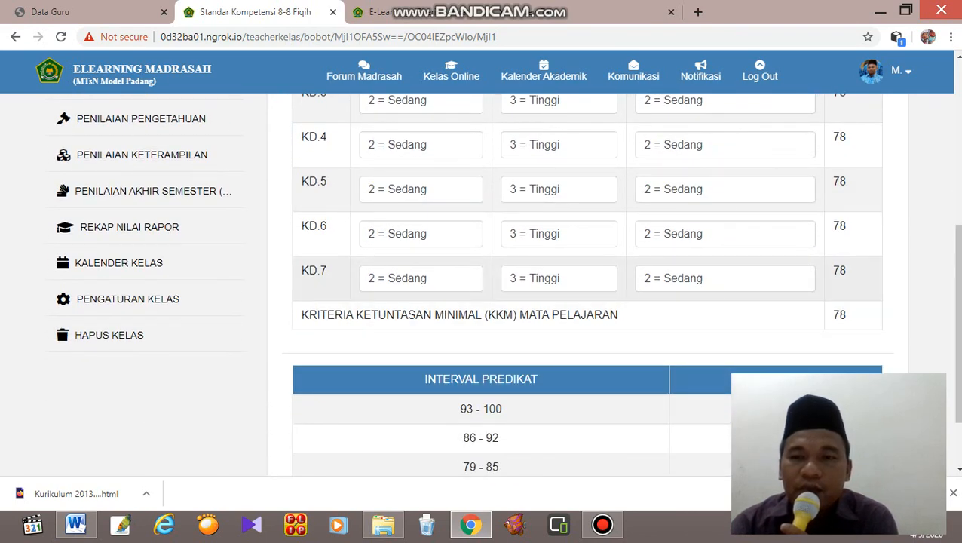
{"action": "scroll", "coordinate": [588, 286], "scroll_direction": "up", "scroll_amount": 3}
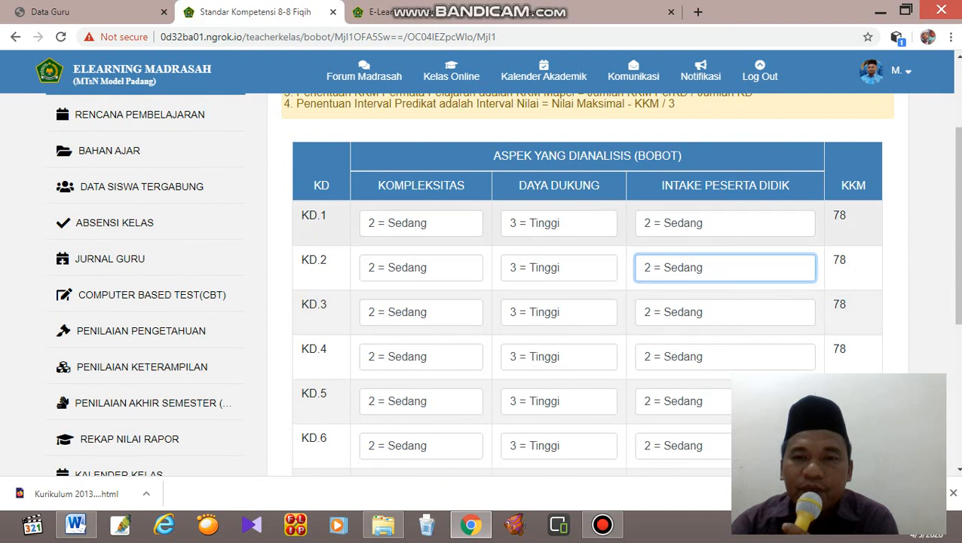
{"action": "left_click", "coordinate": [725, 223]}
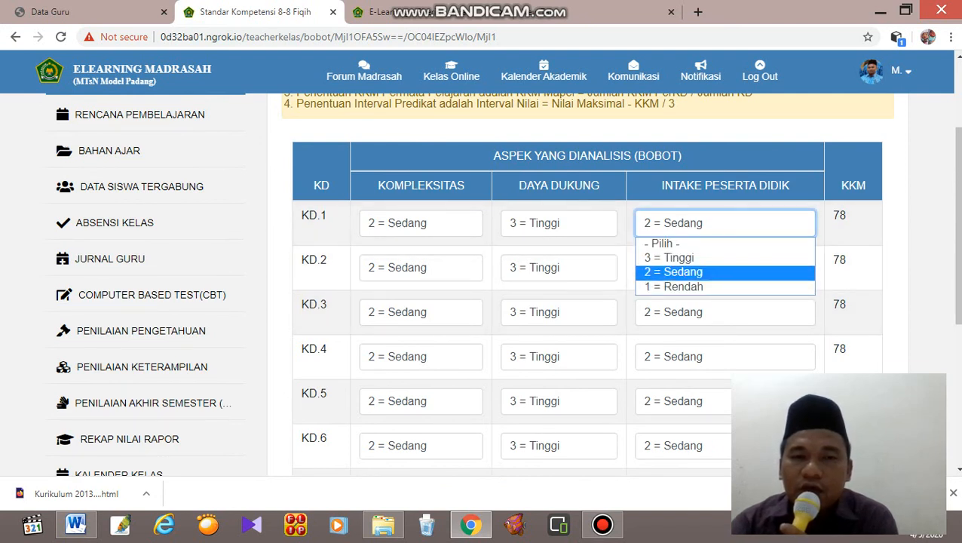
{"action": "left_click", "coordinate": [421, 224]}
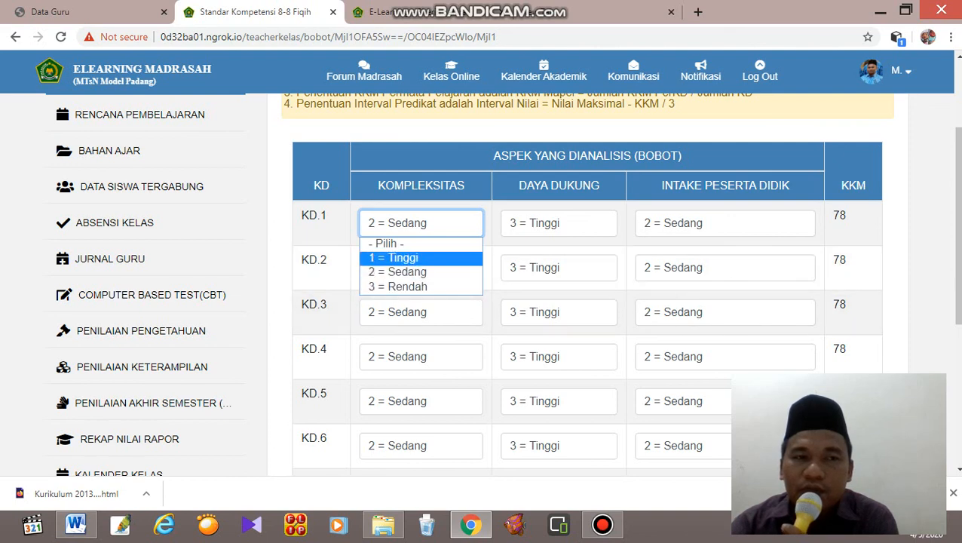
Open the Standar Kompetensi (KI/KD) page of class 8-8 Fiqih and read the Kompetensi Dasar listed under 3 - Pengetahuan.
{"action": "scroll", "coordinate": [502, 284], "scroll_direction": "up", "scroll_amount": 2}
{"action": "left_click", "coordinate": [150, 184]}
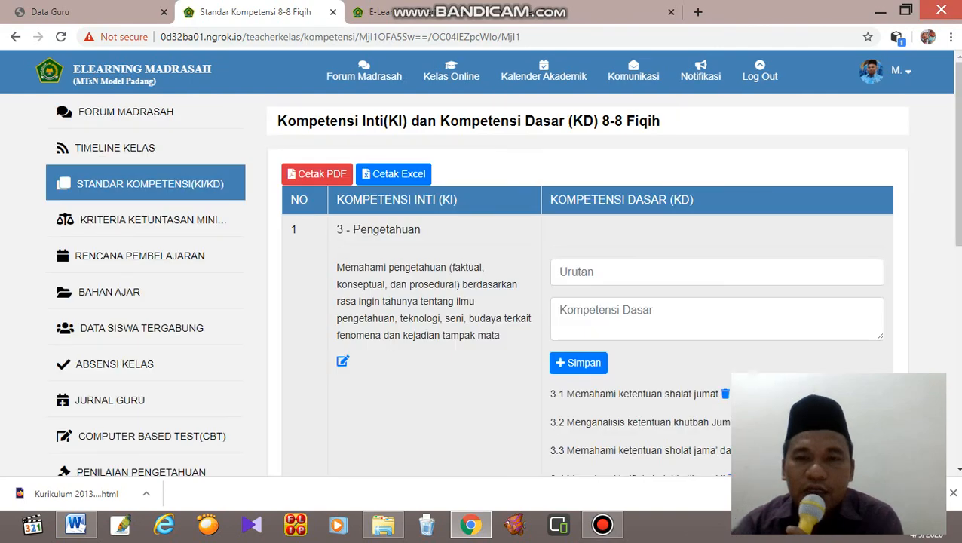
{"action": "scroll", "coordinate": [483, 287], "scroll_direction": "down", "scroll_amount": 3}
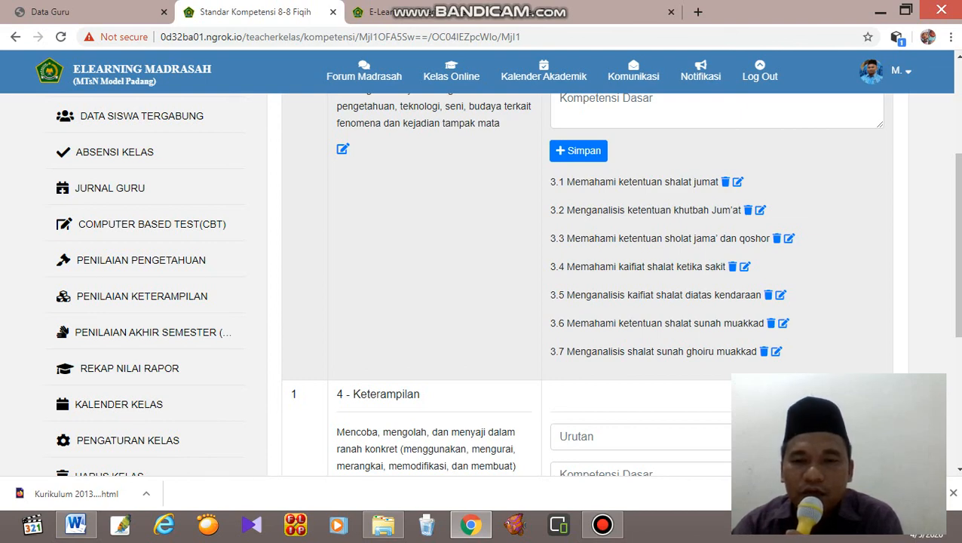
{"action": "scroll", "coordinate": [577, 284], "scroll_direction": "up", "scroll_amount": 1}
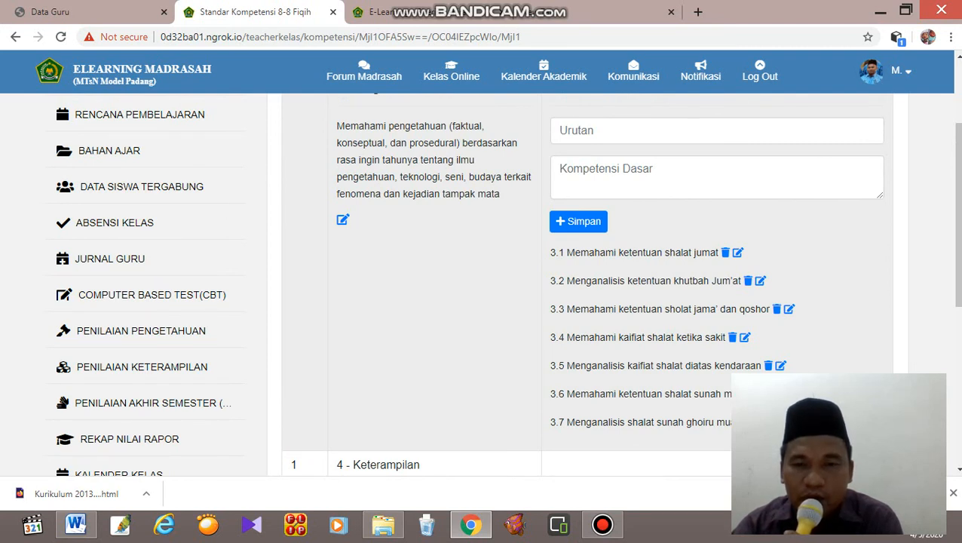
{"action": "scroll", "coordinate": [577, 284], "scroll_direction": "up", "scroll_amount": 1}
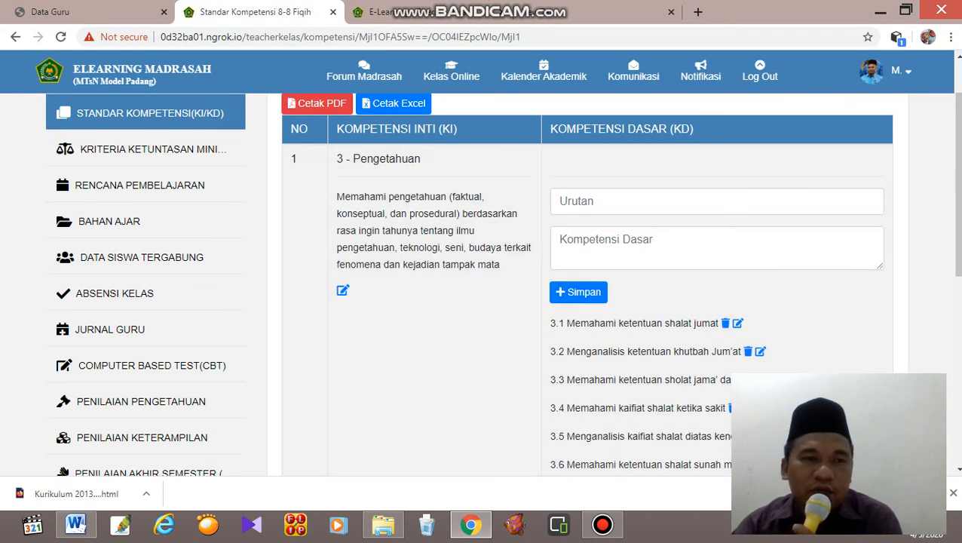
Return to the Kriteria Ketuntasan Minimal page, set KD.2's Kompleksitas to 3 = Rendah and check the KKM and predicate intervals.
{"action": "left_click", "coordinate": [153, 149]}
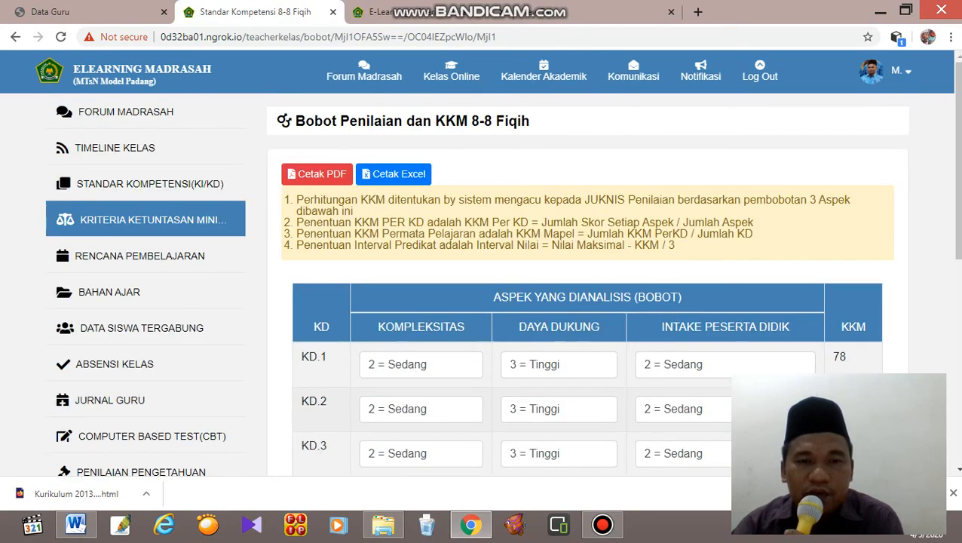
{"action": "left_click", "coordinate": [421, 410]}
{"action": "key", "text": "Return"}
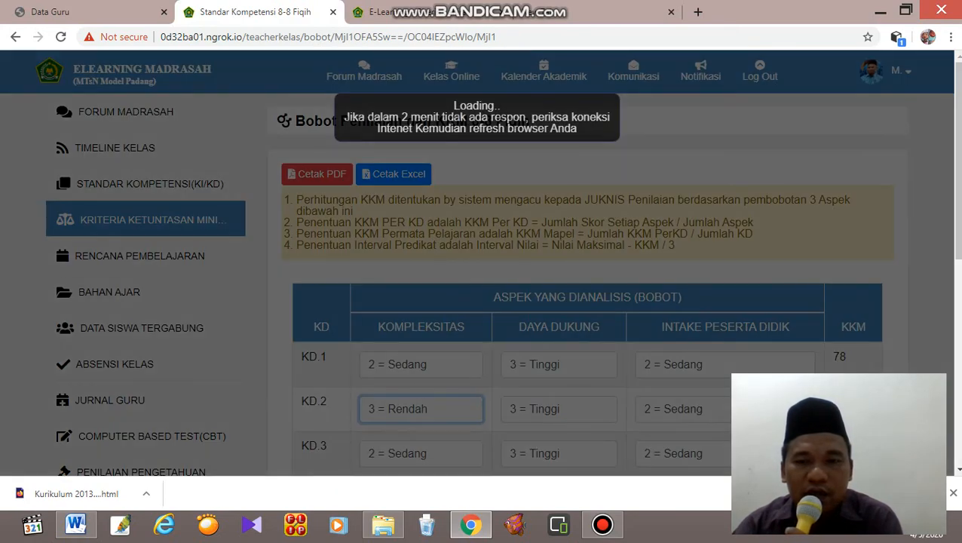
{"action": "scroll", "coordinate": [498, 287], "scroll_direction": "down", "scroll_amount": 6}
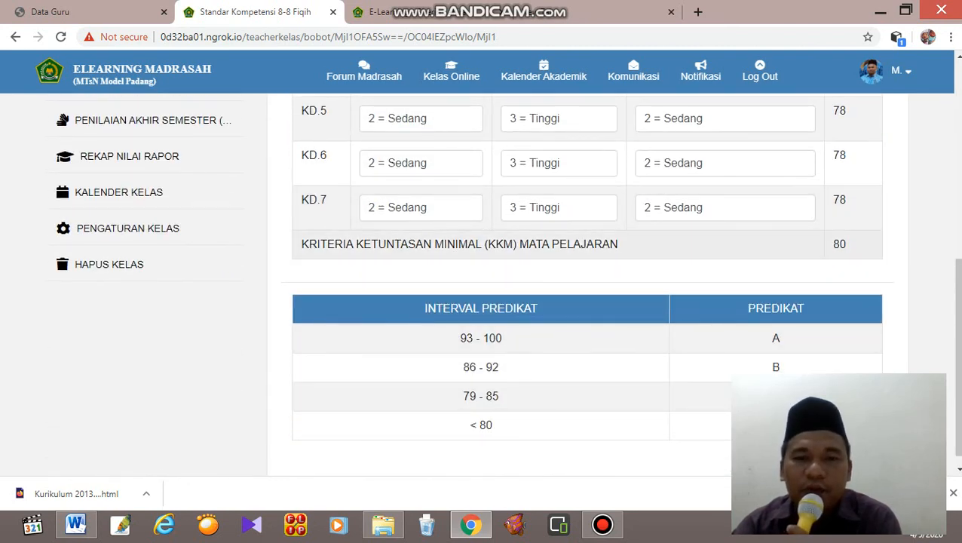
{"action": "scroll", "coordinate": [508, 283], "scroll_direction": "down", "scroll_amount": 1}
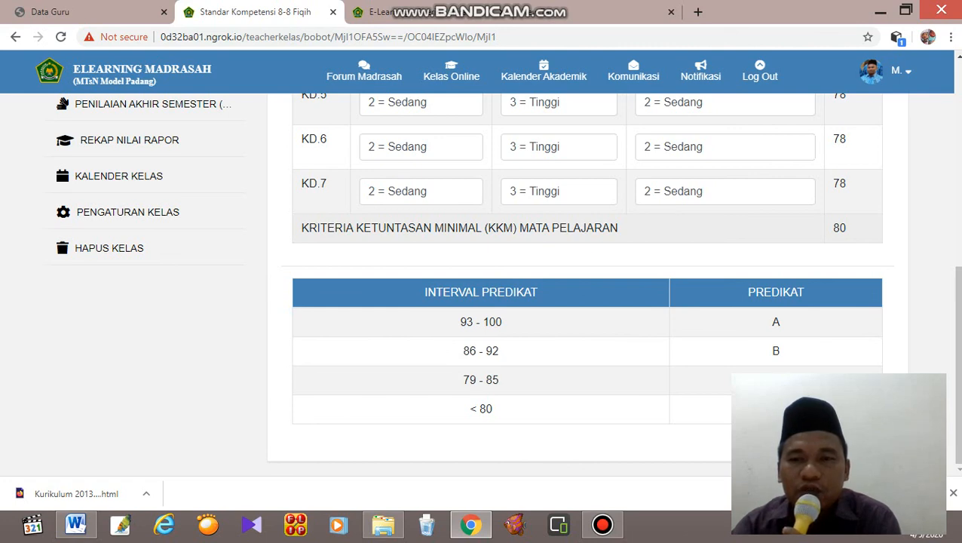
{"action": "scroll", "coordinate": [587, 282], "scroll_direction": "up", "scroll_amount": 3}
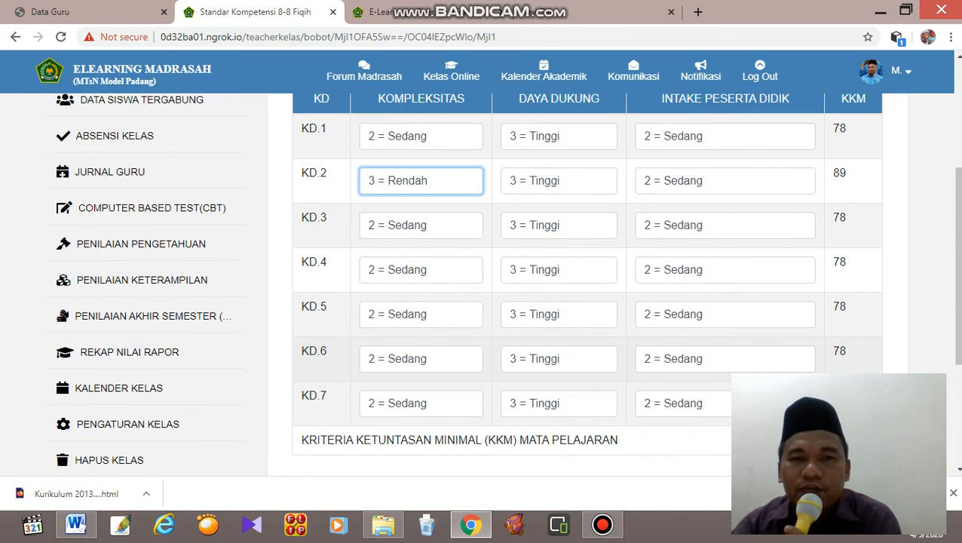
{"action": "scroll", "coordinate": [587, 282], "scroll_direction": "down", "scroll_amount": 1}
{"action": "scroll", "coordinate": [587, 282], "scroll_direction": "up", "scroll_amount": 2}
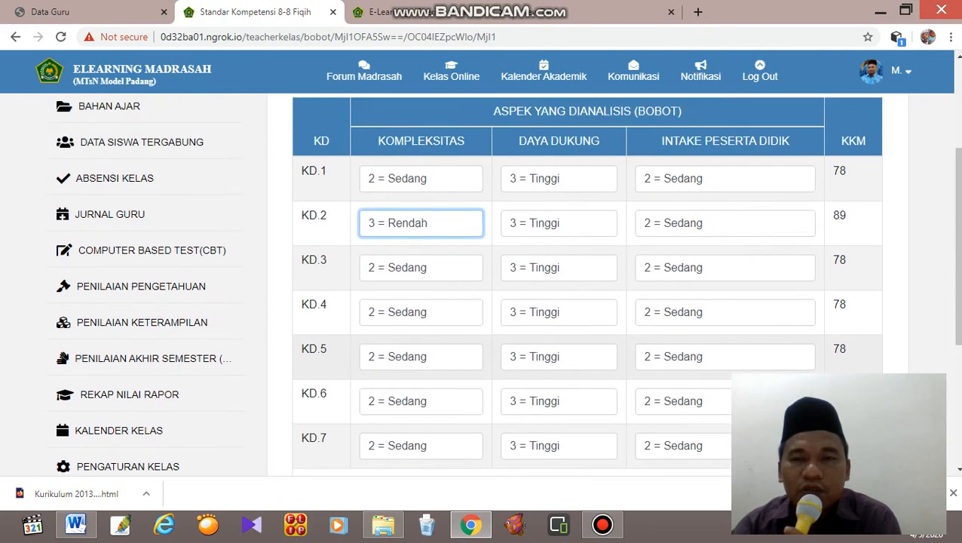
Set KD.1's Kompleksitas to 3 = Rendah and check the subject's KKM and the Interval Predikat table.
{"action": "left_click", "coordinate": [421, 208]}
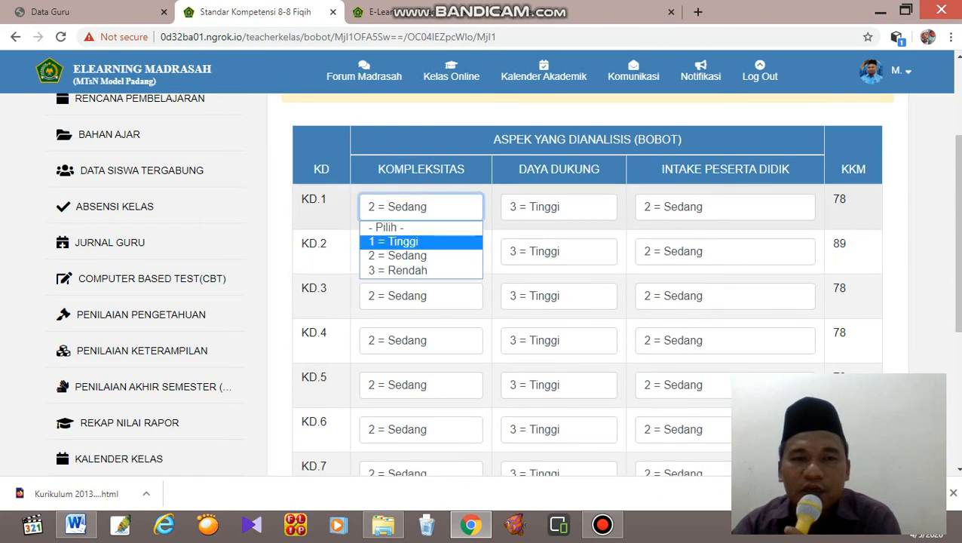
{"action": "left_click", "coordinate": [398, 270]}
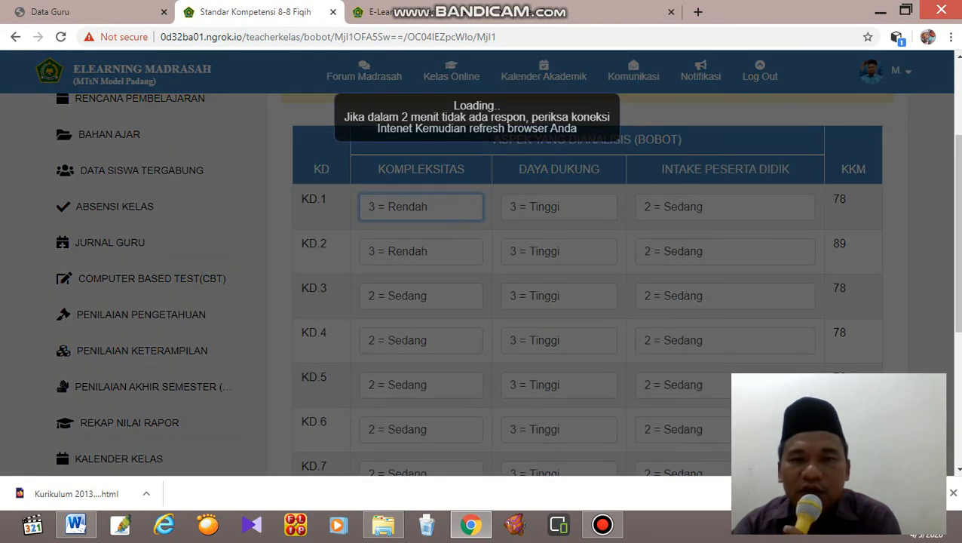
{"action": "scroll", "coordinate": [586, 282], "scroll_direction": "down", "scroll_amount": 4}
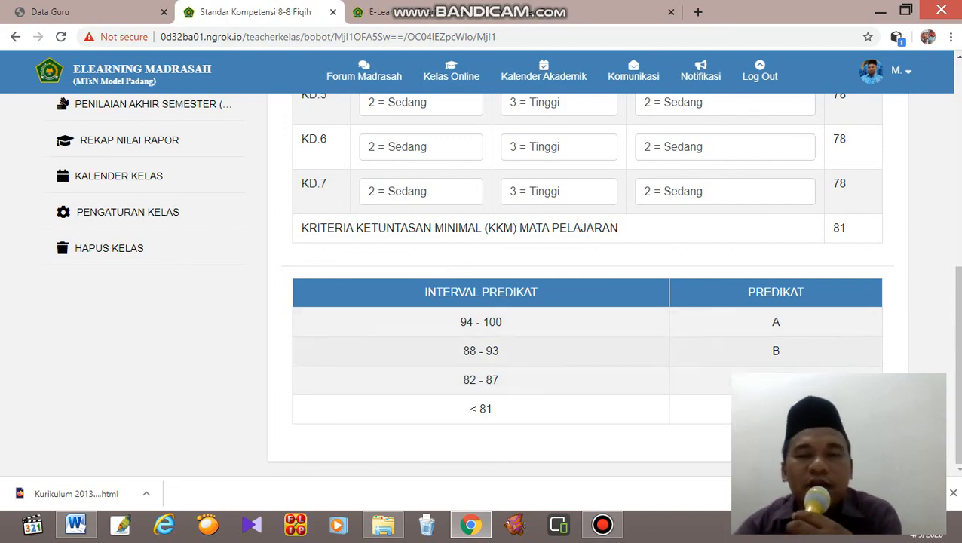
{"action": "scroll", "coordinate": [481, 351], "scroll_direction": "up", "scroll_amount": 5}
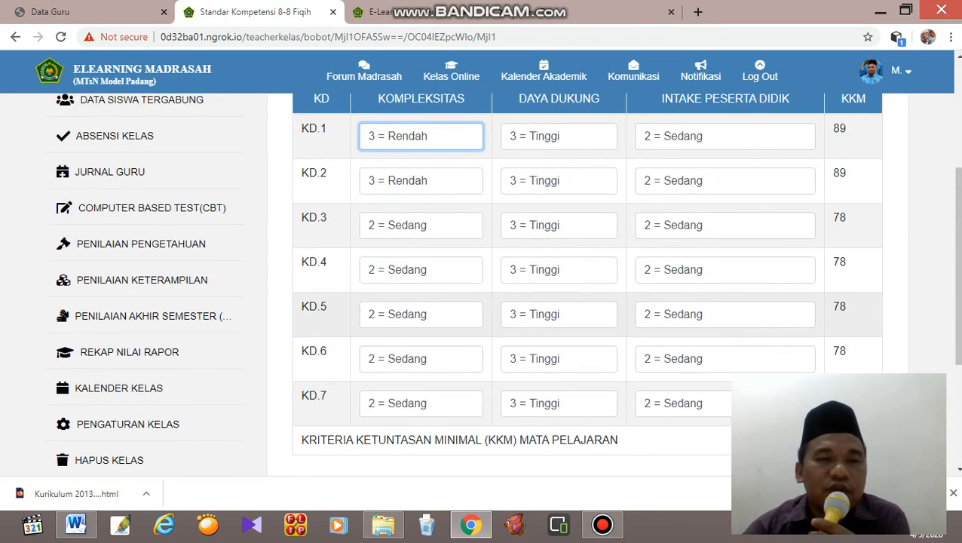
Open the Rencana Pembelajaran page of class 8-8 Fiqih.
{"action": "left_click", "coordinate": [140, 169]}
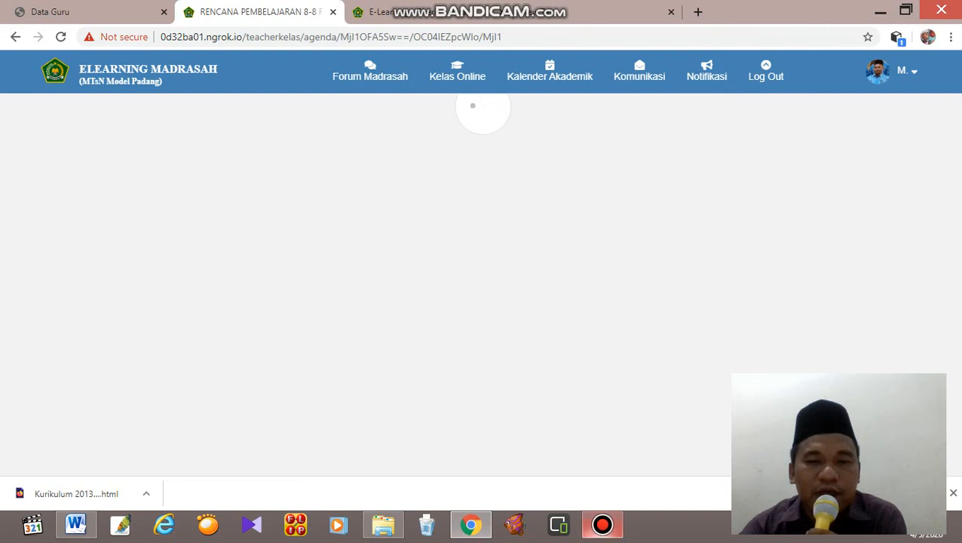
{"action": "left_click", "coordinate": [603, 524]}
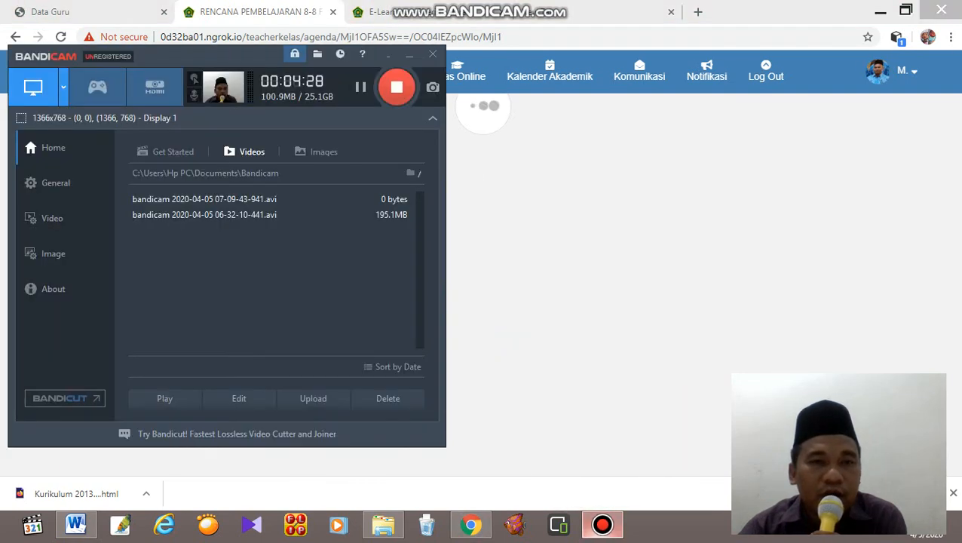
{"action": "left_click", "coordinate": [408, 55]}
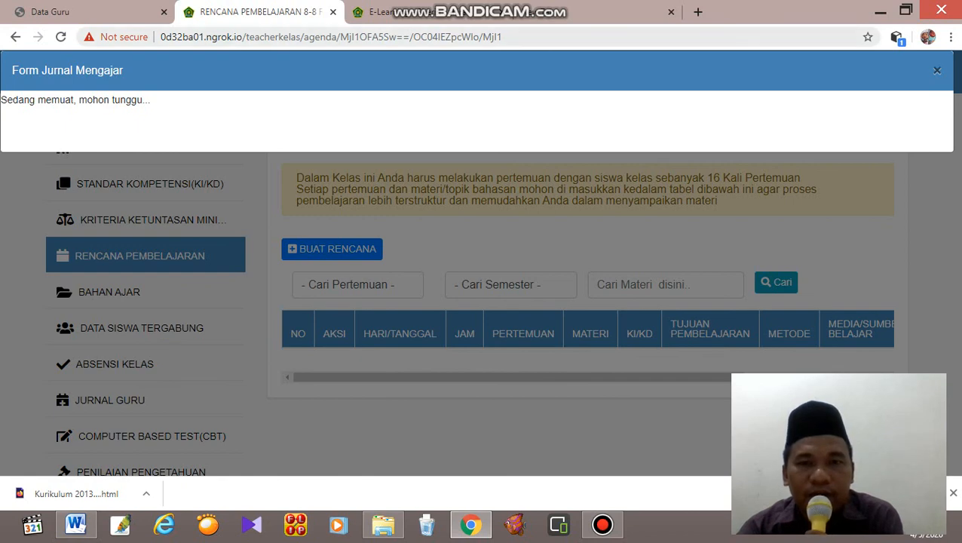
Close the Form Jurnal Mengajar, reload the Rencana Pembelajaran page and try again to create a new lesson plan.
{"action": "left_click", "coordinate": [938, 71]}
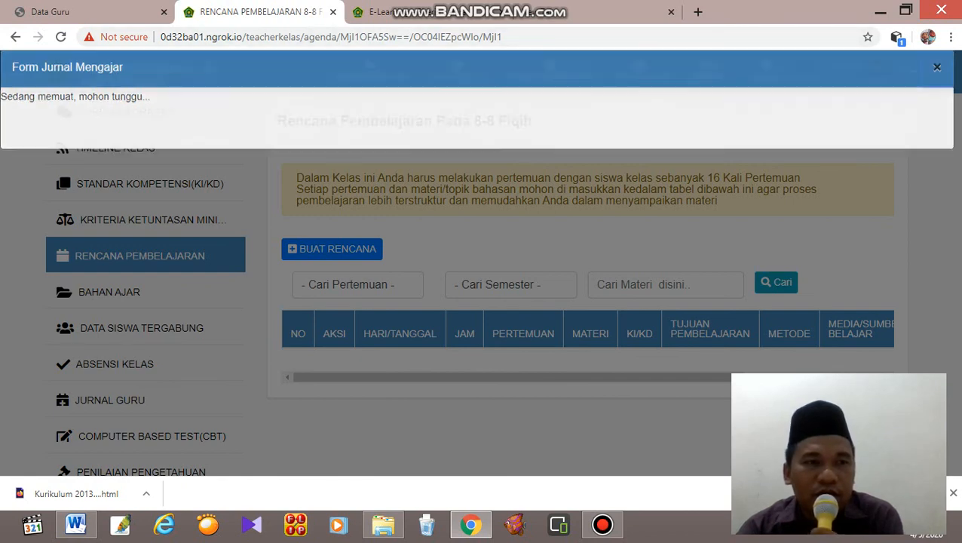
{"action": "left_click", "coordinate": [140, 256]}
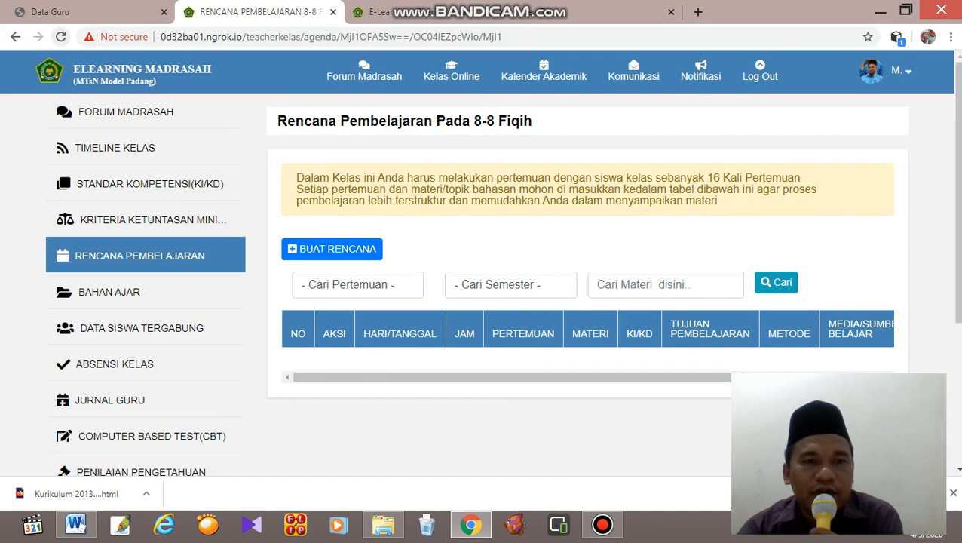
{"action": "left_click", "coordinate": [332, 249]}
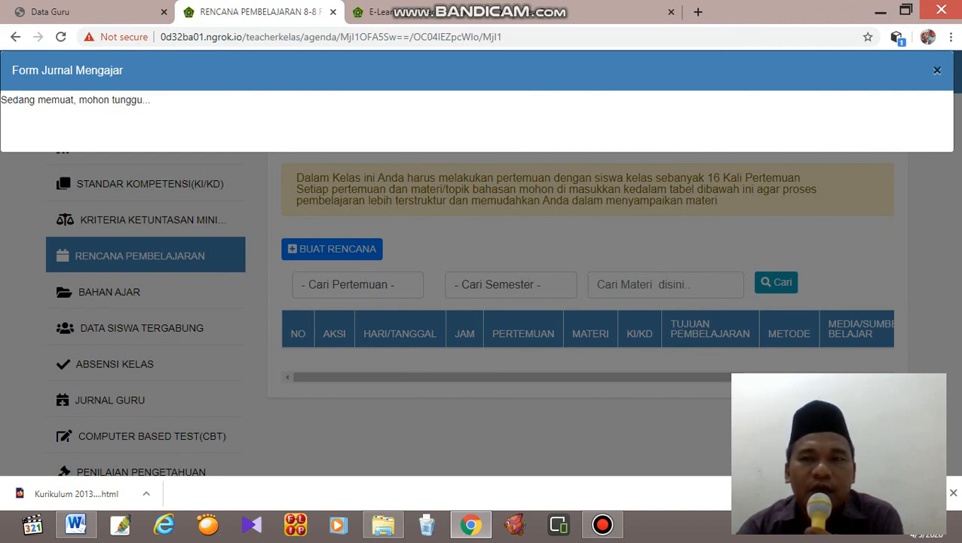
{"action": "left_click", "coordinate": [938, 70]}
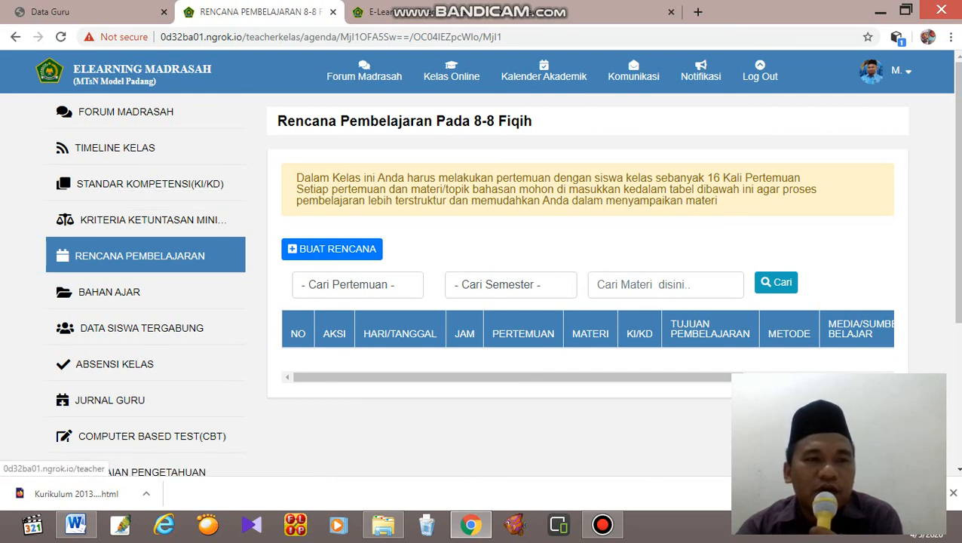
Leave the lesson plan page for the Forum Madrasah page and reopen the 8-8 Fiqih online class.
{"action": "scroll", "coordinate": [502, 269], "scroll_direction": "down", "scroll_amount": 3}
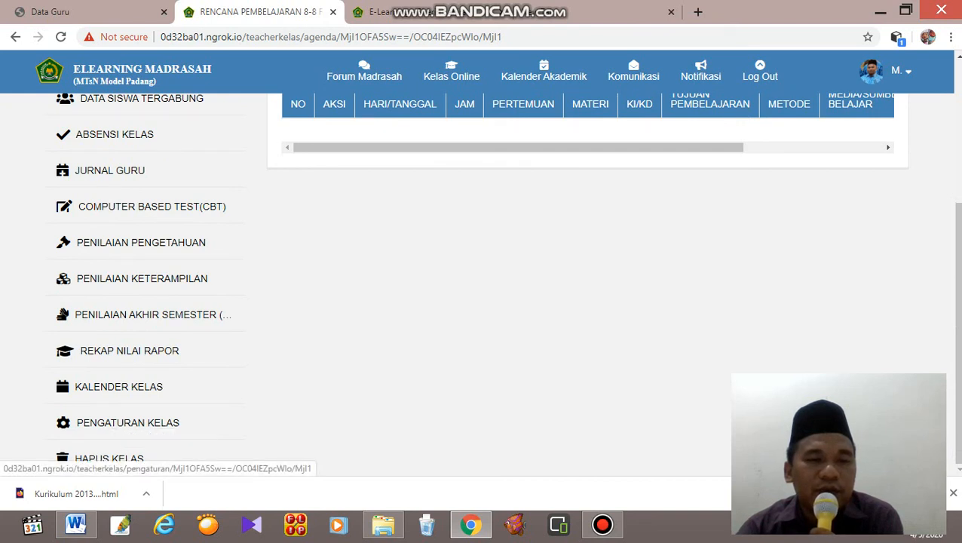
{"action": "left_click", "coordinate": [451, 71]}
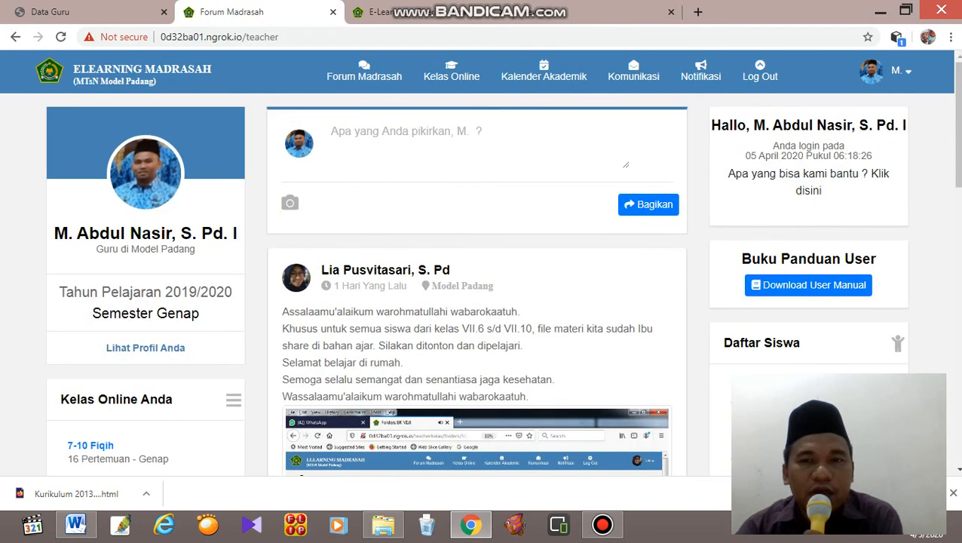
{"action": "mouse_move", "coordinate": [451, 72]}
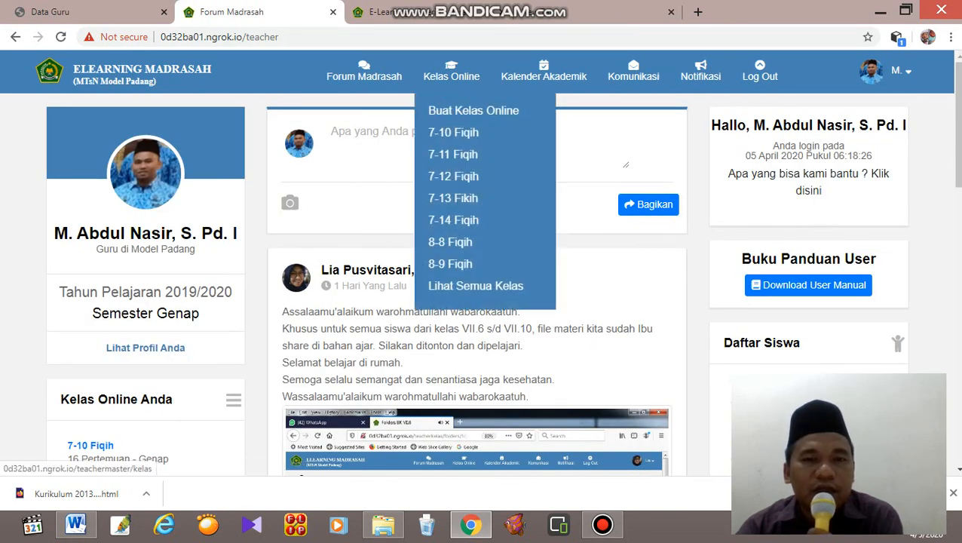
{"action": "left_click", "coordinate": [450, 242]}
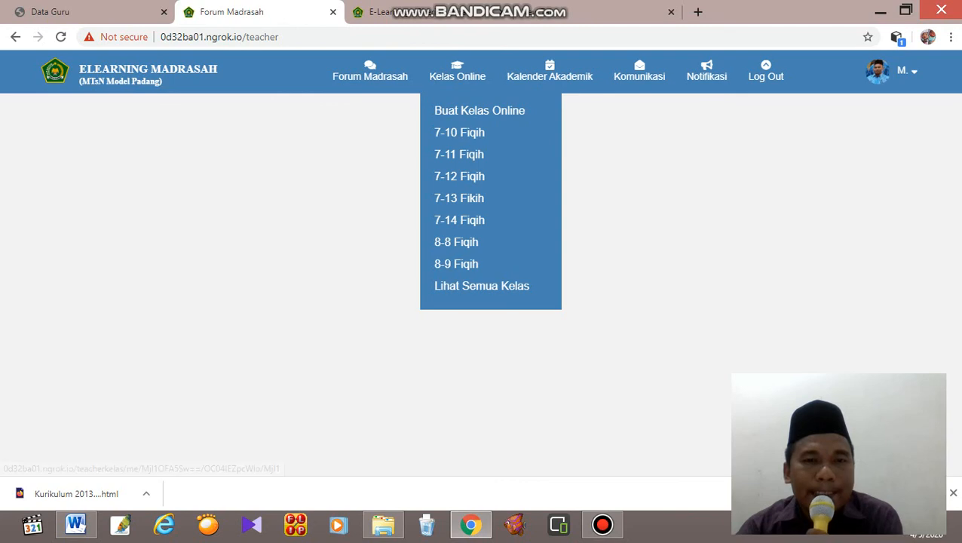
{"action": "scroll", "coordinate": [477, 286], "scroll_direction": "down", "scroll_amount": 1}
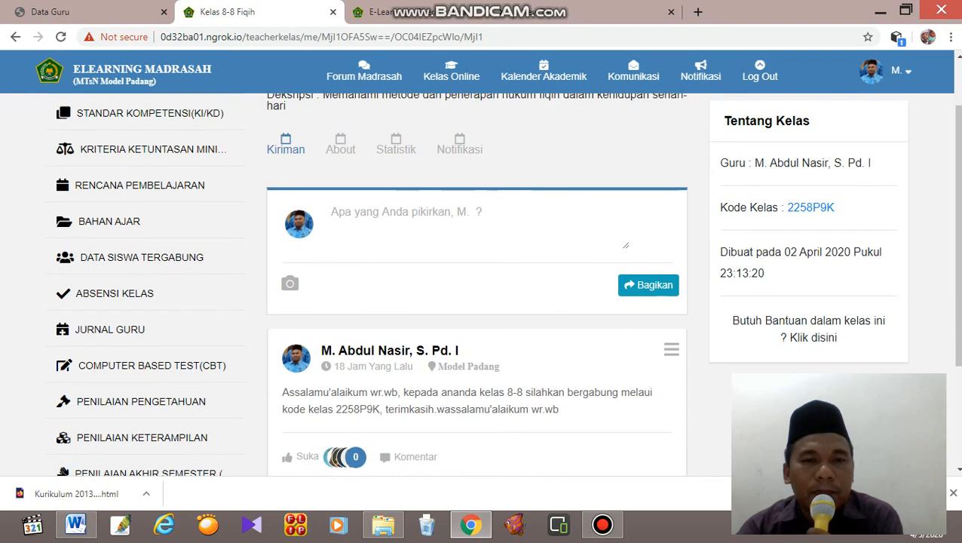
{"action": "scroll", "coordinate": [477, 286], "scroll_direction": "up", "scroll_amount": 1}
Show the list of all the teacher's online classes and look through it.
{"action": "mouse_move", "coordinate": [451, 72]}
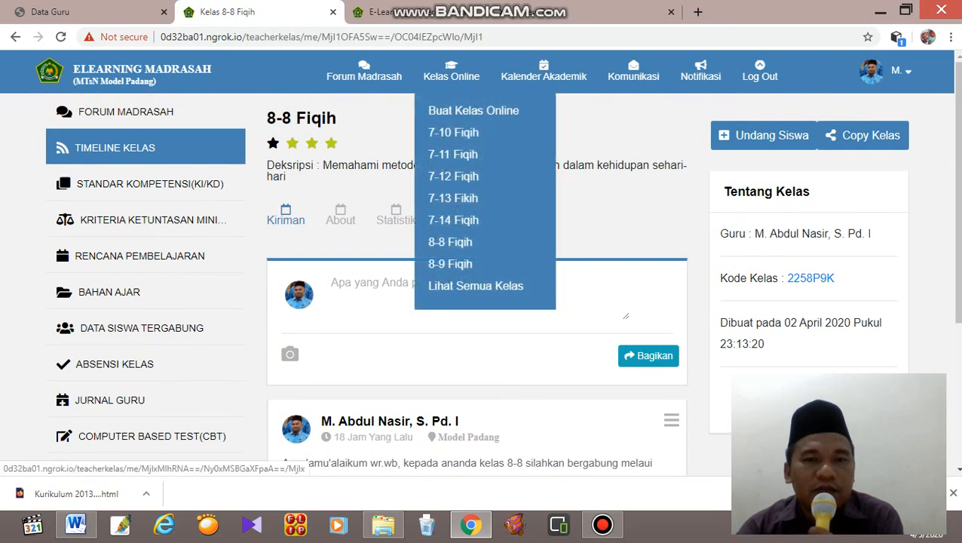
{"action": "left_click", "coordinate": [450, 264]}
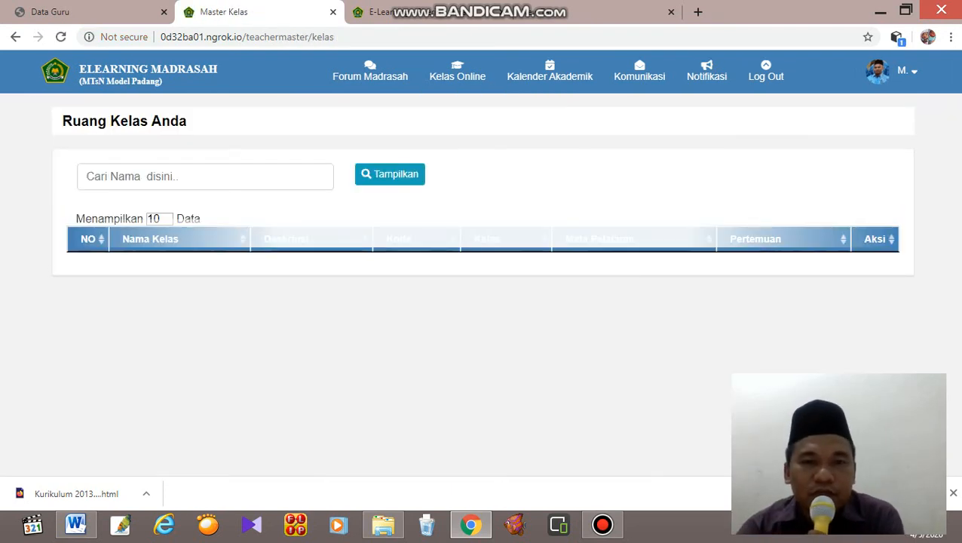
{"action": "scroll", "coordinate": [483, 301], "scroll_direction": "down", "scroll_amount": 1}
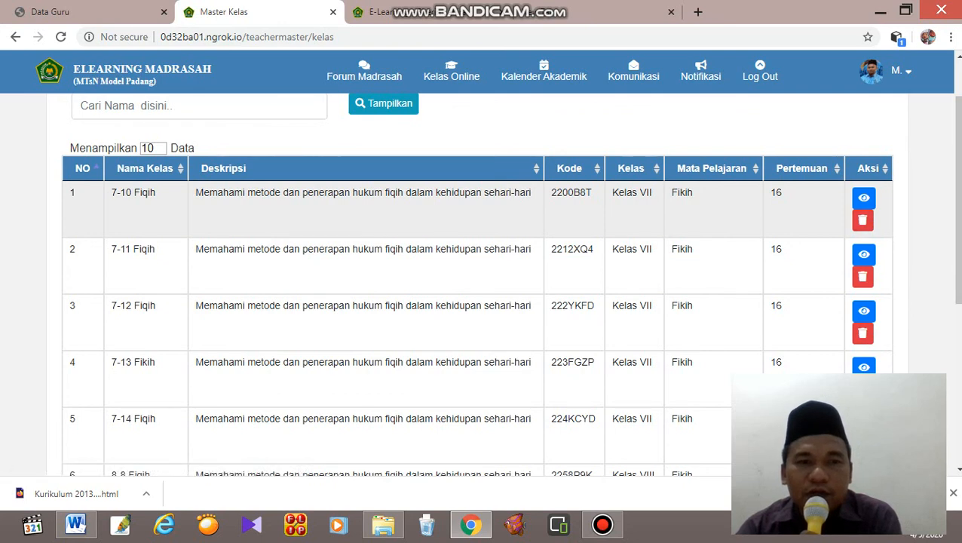
Look through the list of online classes, return to the Forum Madrasah home page and look through its posts.
{"action": "scroll", "coordinate": [865, 226], "scroll_direction": "down", "scroll_amount": 2}
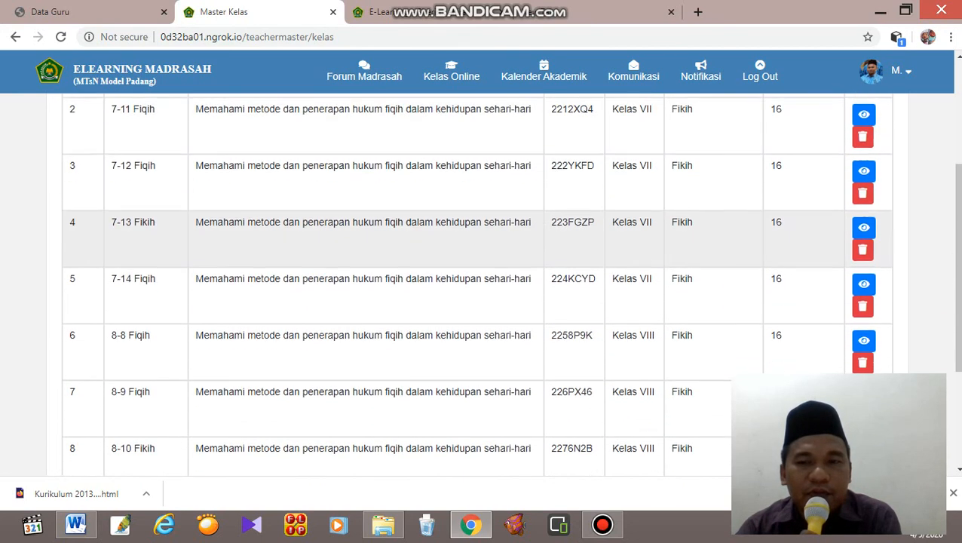
{"action": "scroll", "coordinate": [865, 226], "scroll_direction": "up", "scroll_amount": 2}
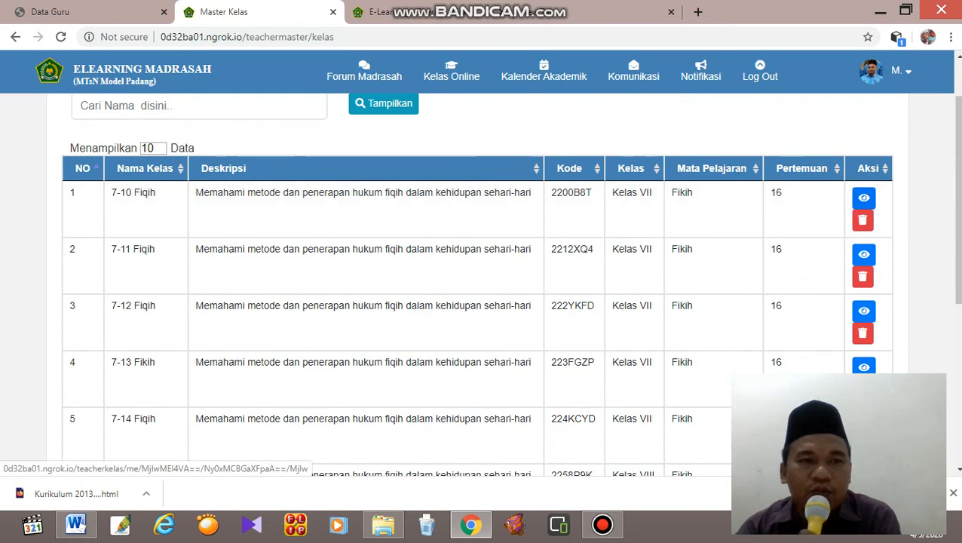
{"action": "mouse_move", "coordinate": [452, 72]}
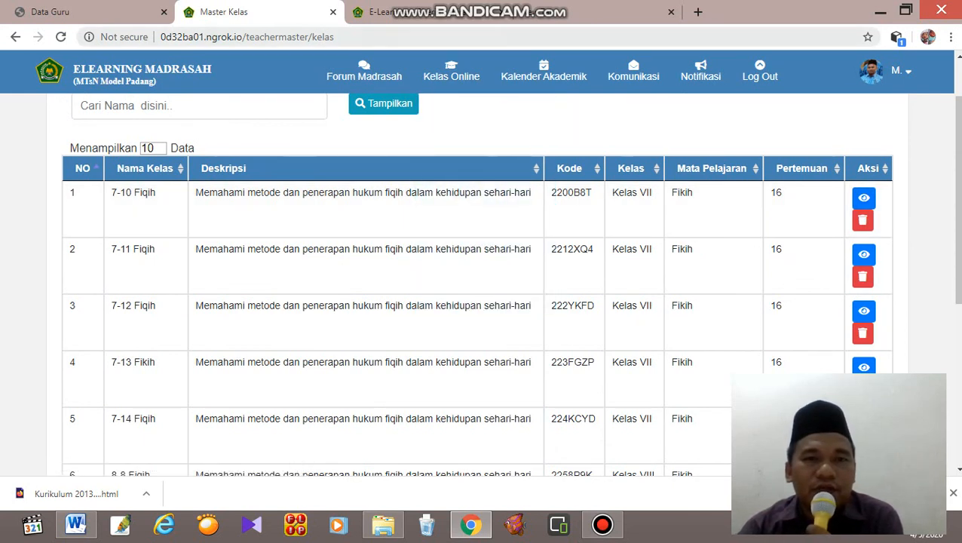
{"action": "left_click", "coordinate": [142, 71]}
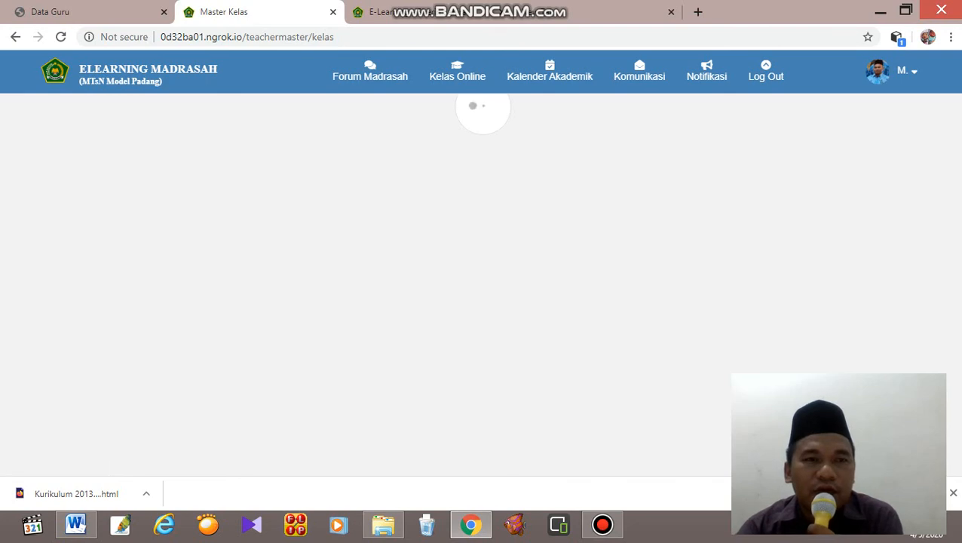
{"action": "scroll", "coordinate": [476, 287], "scroll_direction": "down", "scroll_amount": 3}
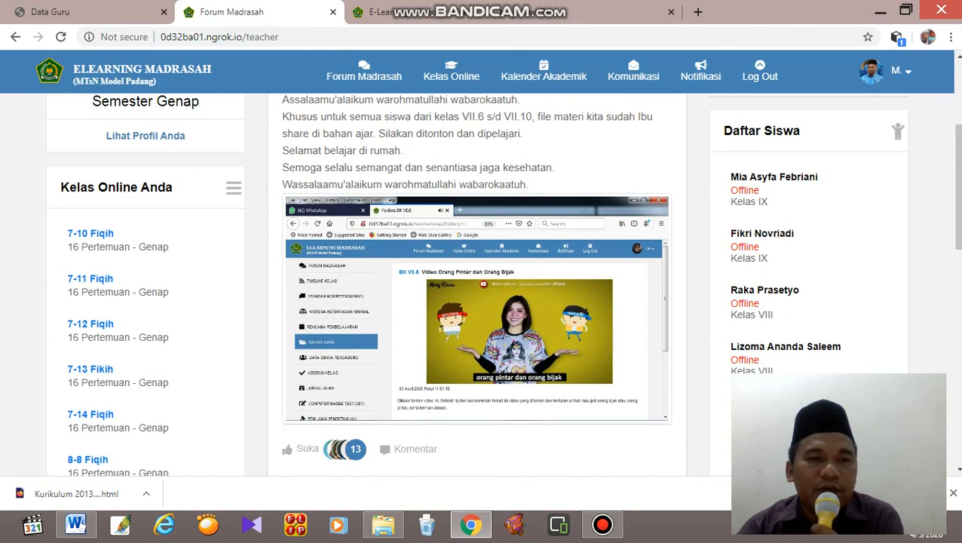
{"action": "scroll", "coordinate": [288, 113], "scroll_direction": "down", "scroll_amount": 2}
{"action": "scroll", "coordinate": [287, 112], "scroll_direction": "up", "scroll_amount": 5}
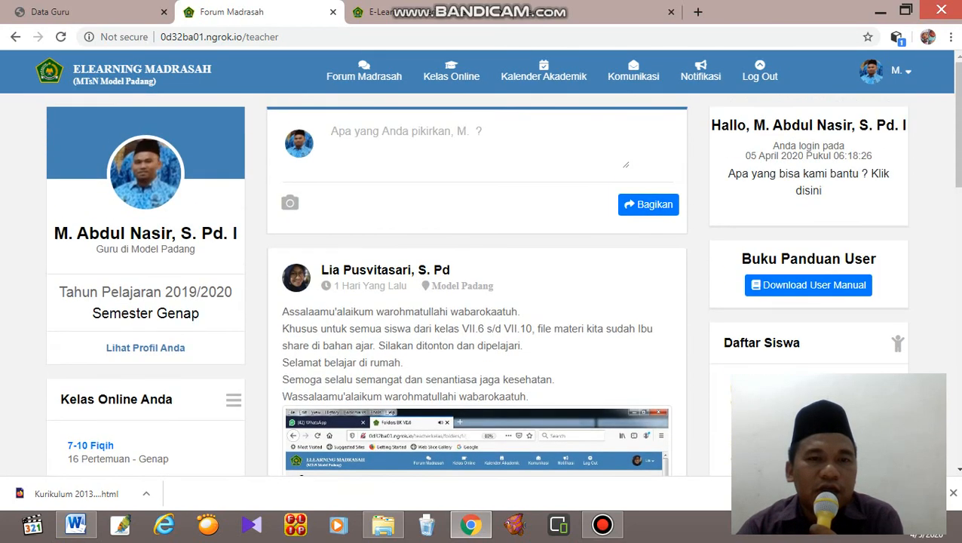
Open the Rencana Pembelajaran page of the 8-8 Fiqih online class, skipping the class's introductory tour.
{"action": "left_click", "coordinate": [451, 75]}
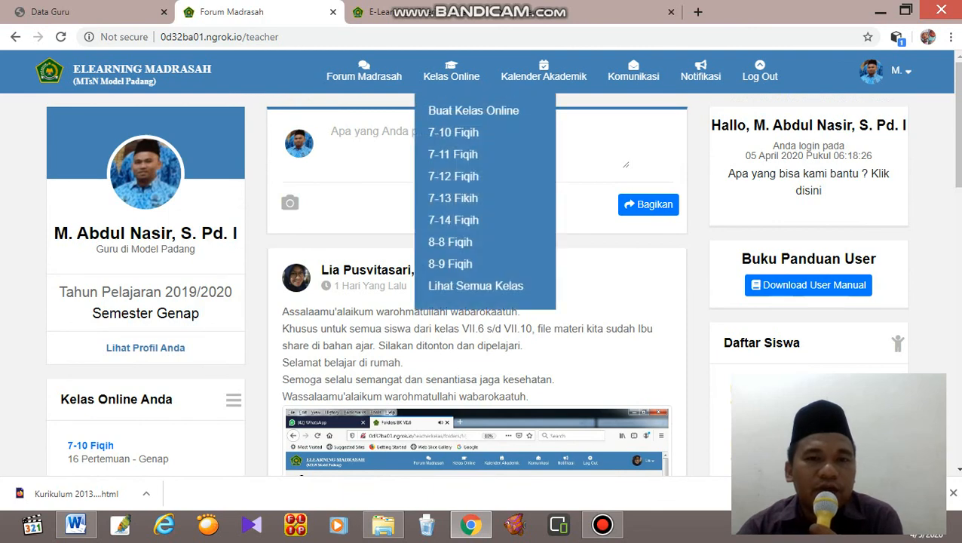
{"action": "left_click", "coordinate": [455, 241]}
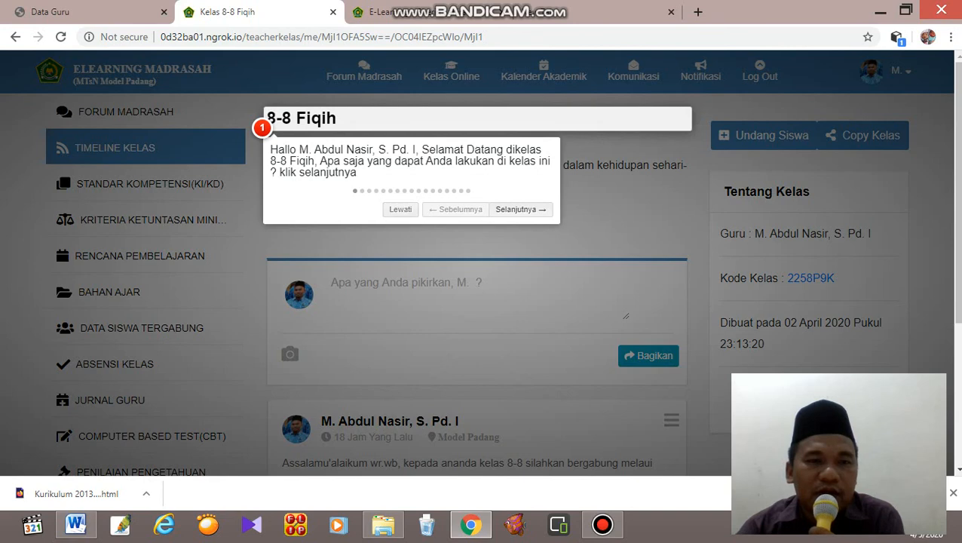
{"action": "left_click", "coordinate": [401, 210]}
{"action": "left_click", "coordinate": [110, 401]}
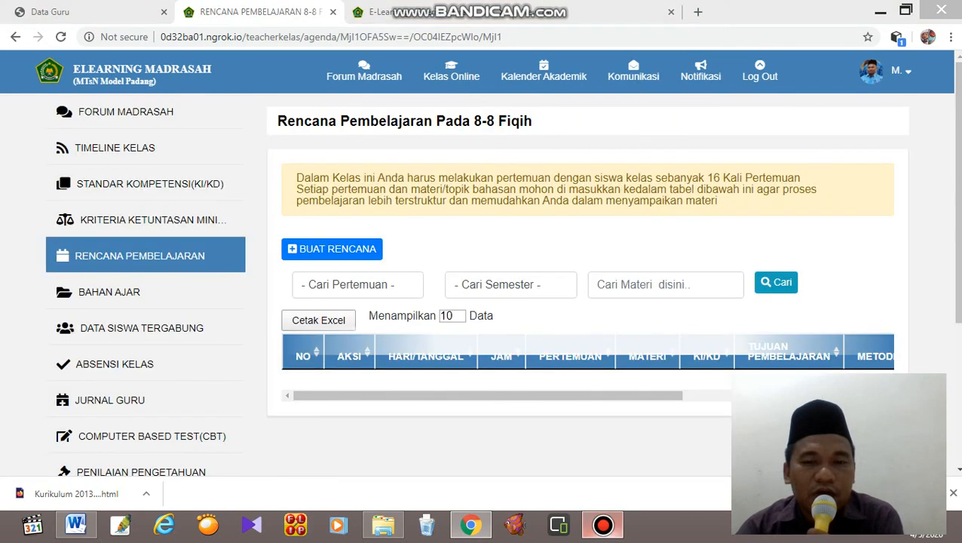
{"action": "left_click", "coordinate": [602, 524]}
{"action": "left_click", "coordinate": [603, 525]}
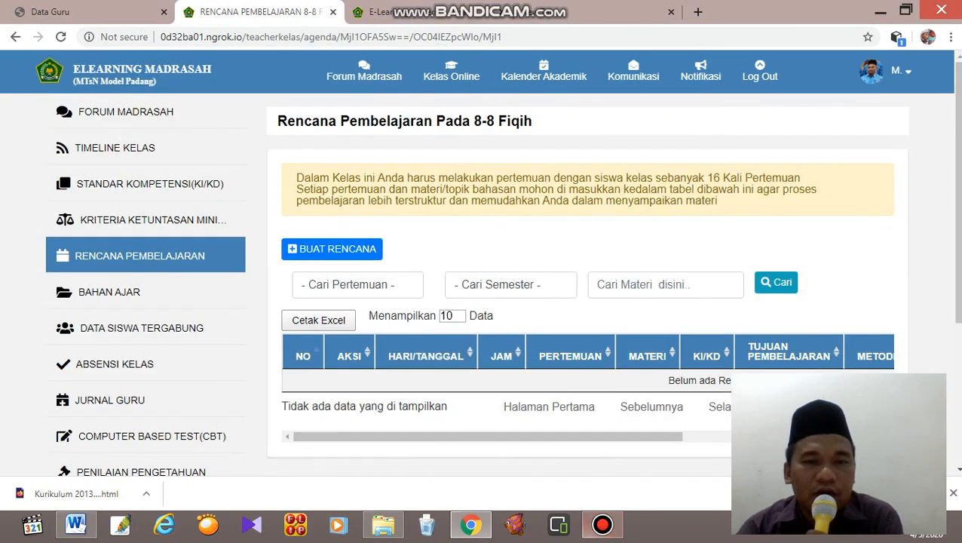
Create a new lesson plan for 8-8 Fiqih and set its date to 2020-04-11.
{"action": "left_click", "coordinate": [332, 249]}
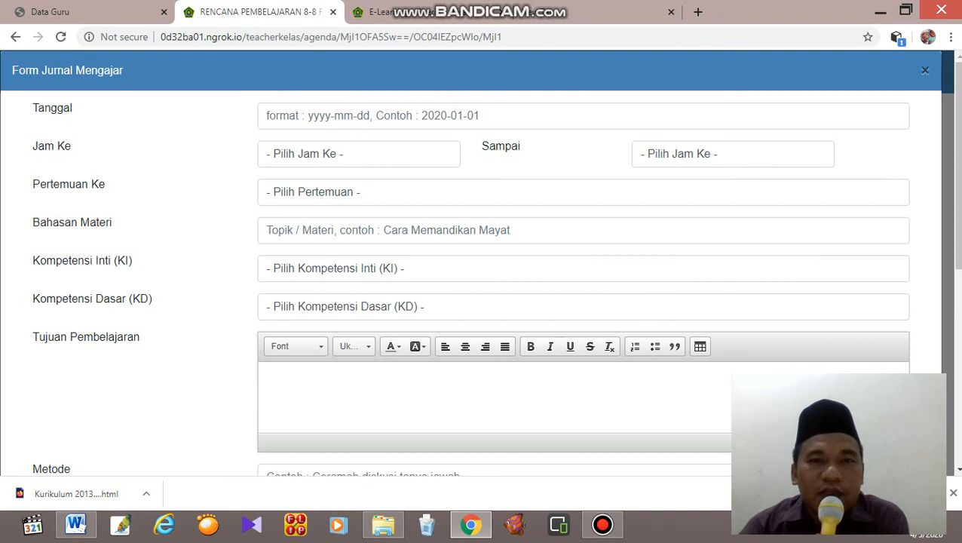
{"action": "left_click", "coordinate": [373, 116]}
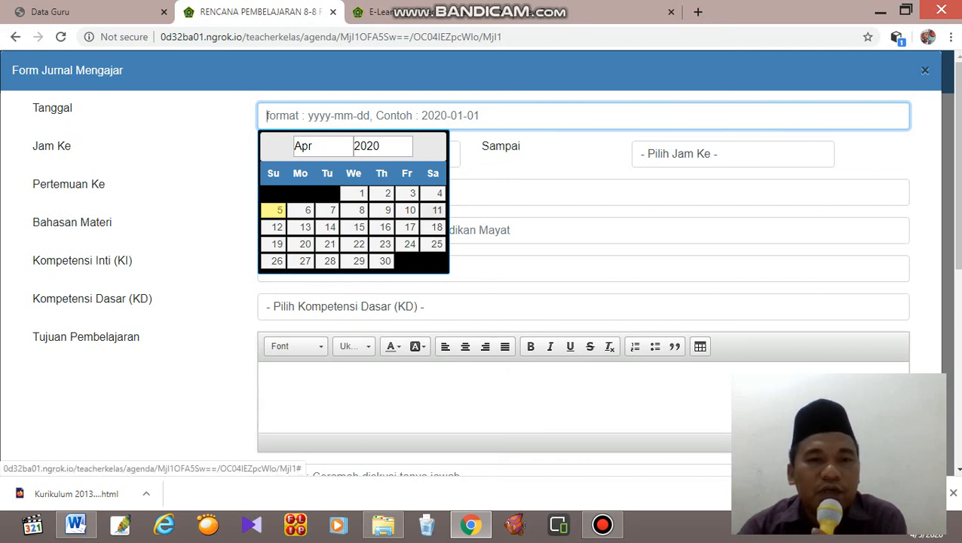
{"action": "left_click", "coordinate": [435, 211]}
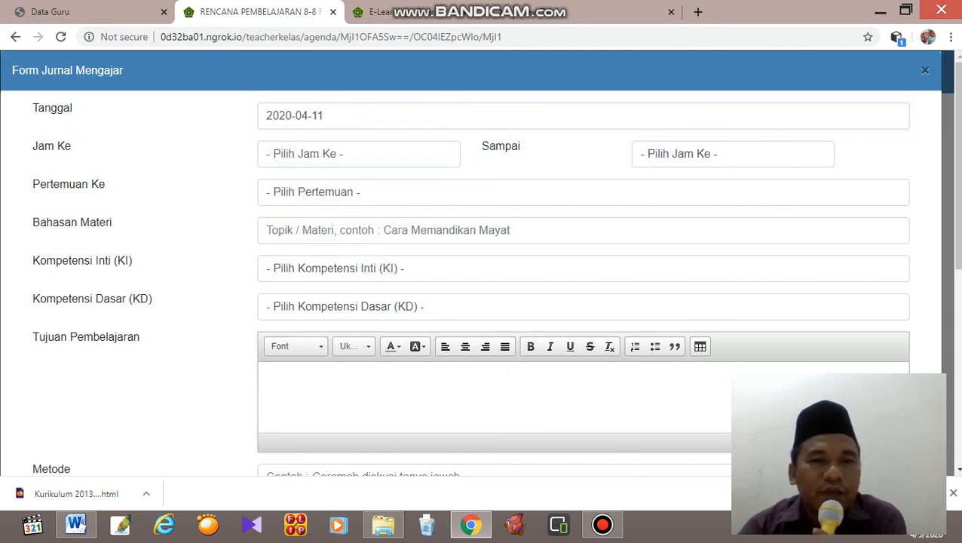
Set the lesson hours to run from Jam Ke- 10 to Jam Ke- 5.
{"action": "left_click", "coordinate": [358, 154]}
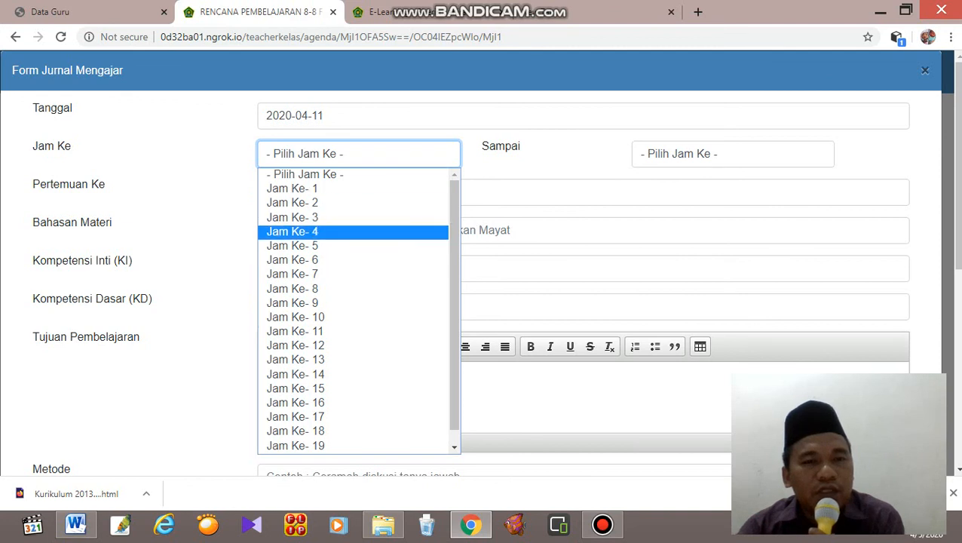
{"action": "left_click", "coordinate": [296, 317]}
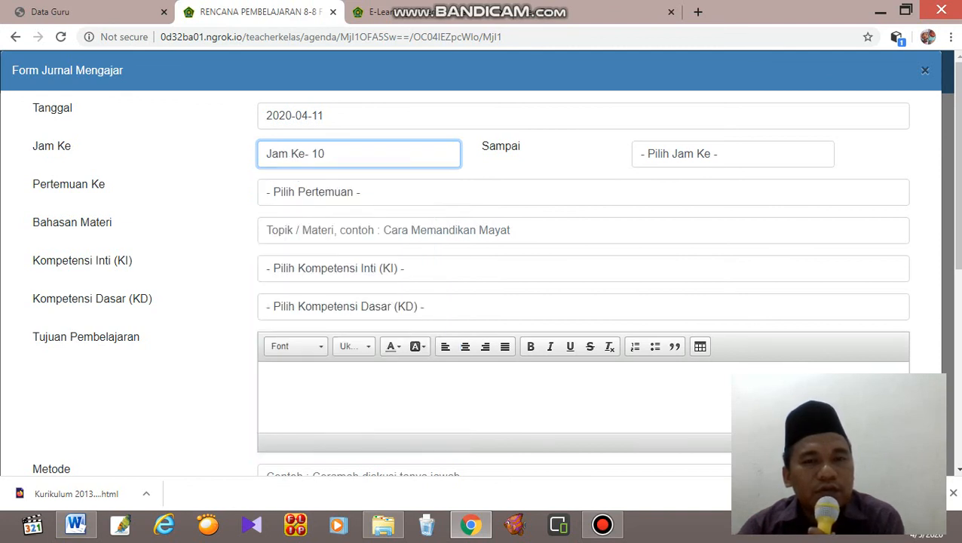
{"action": "left_click", "coordinate": [733, 153]}
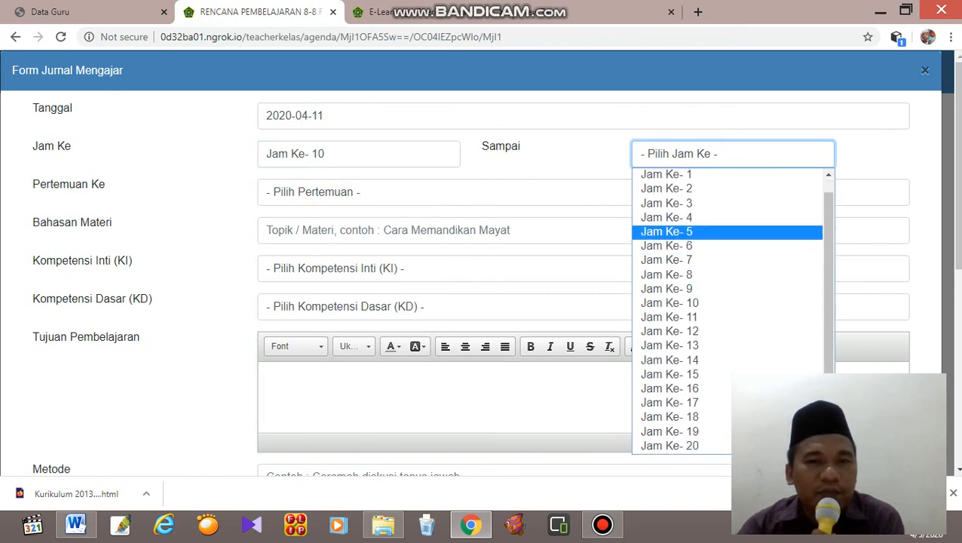
{"action": "left_click", "coordinate": [667, 232]}
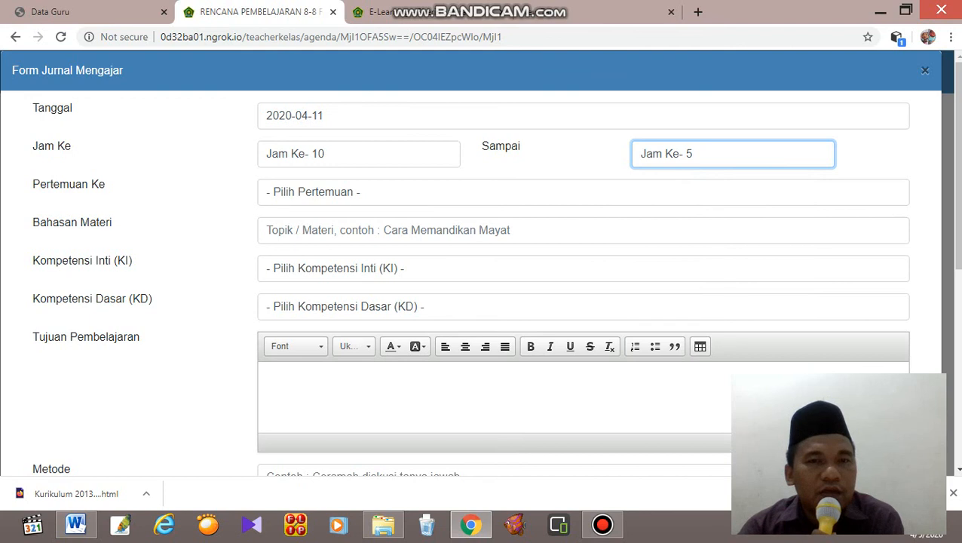
Set the lesson hours from Jam Ke- 5 to Jam Ke- 6 and the meeting number (Pertemuan Ke) to 11.
{"action": "left_click", "coordinate": [359, 154]}
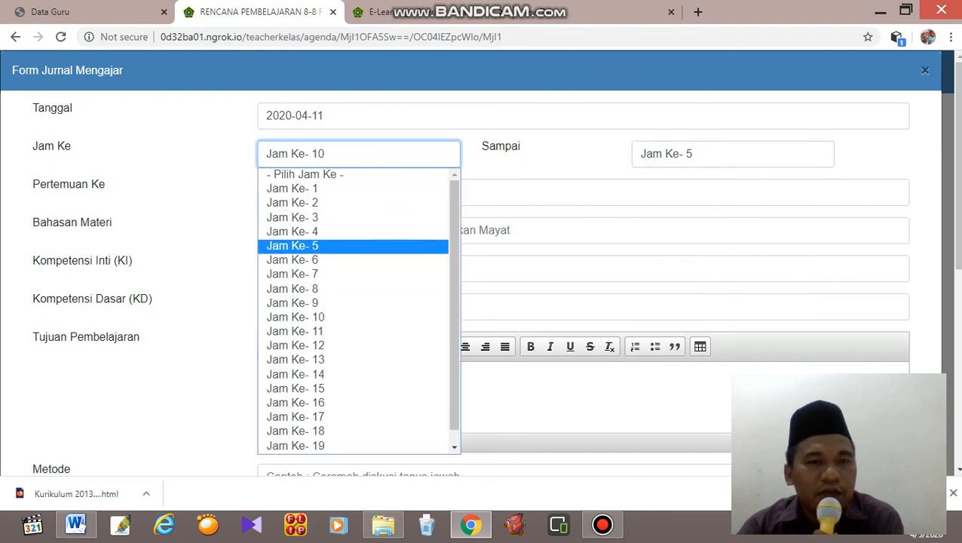
{"action": "left_click", "coordinate": [292, 246]}
{"action": "left_click", "coordinate": [732, 154]}
{"action": "left_click", "coordinate": [663, 259]}
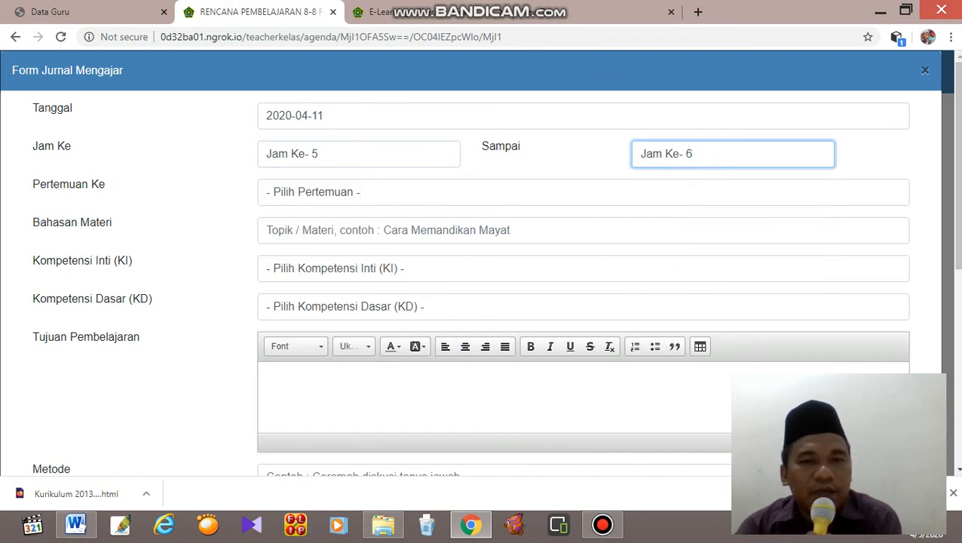
{"action": "left_click", "coordinate": [317, 192]}
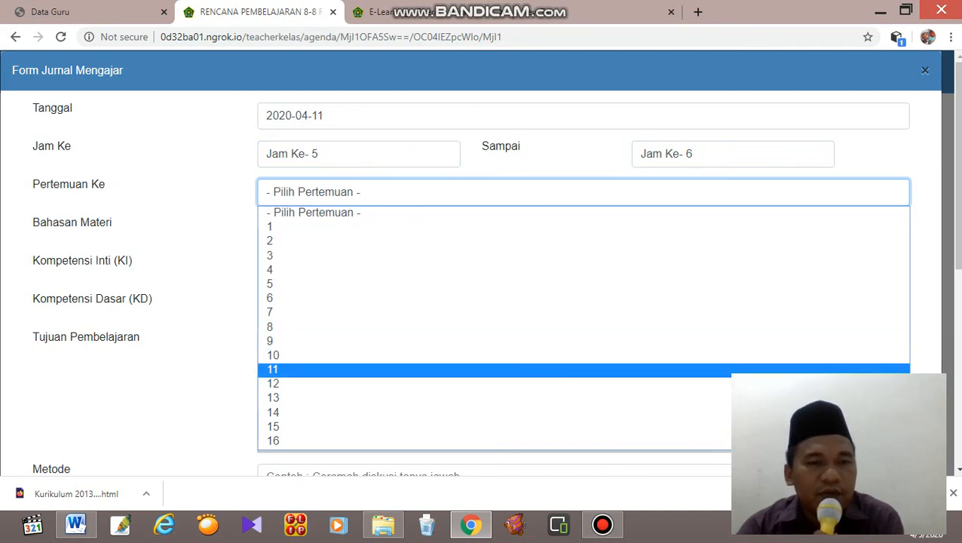
{"action": "left_click", "coordinate": [273, 370]}
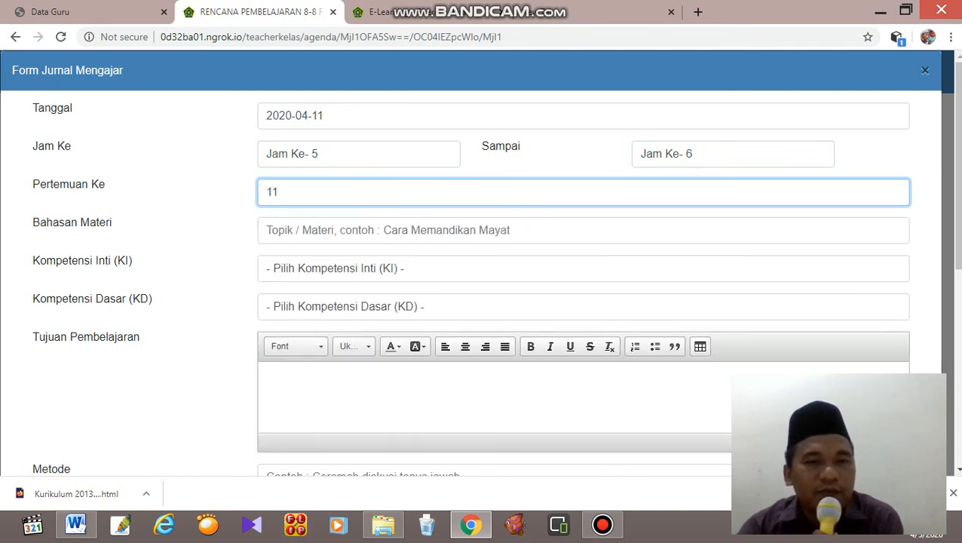
Enter "Sholat Jama' dan Qosor" as the lesson topic (Bahasan Materi).
{"action": "left_click", "coordinate": [267, 230]}
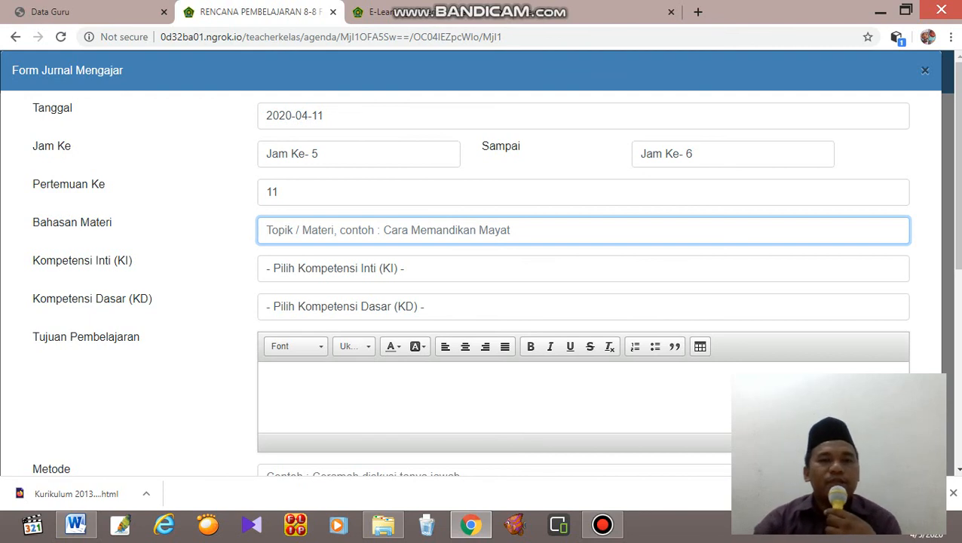
{"action": "key", "text": "Return"}
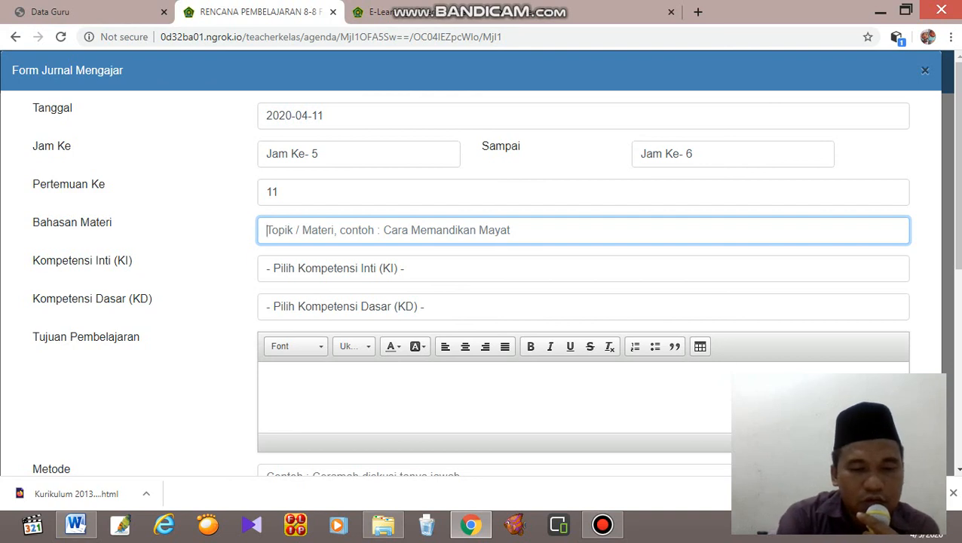
{"action": "type", "text": "Sholat "}
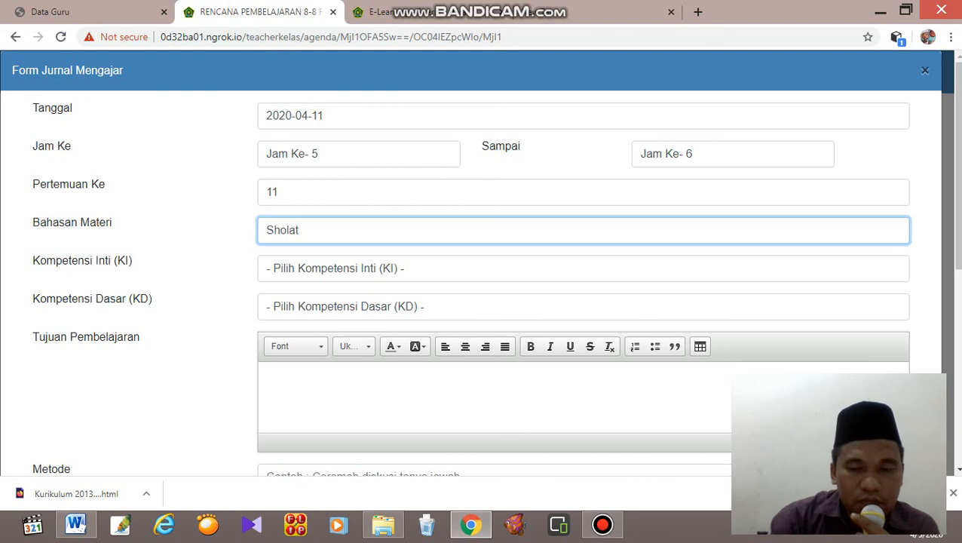
{"action": "type", "text": "Jama"}
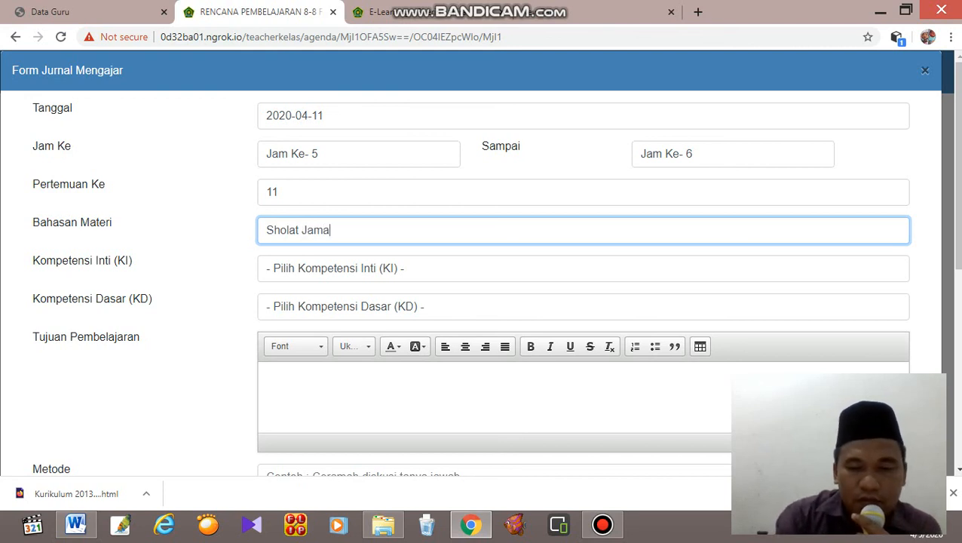
{"action": "type", "text": "'"}
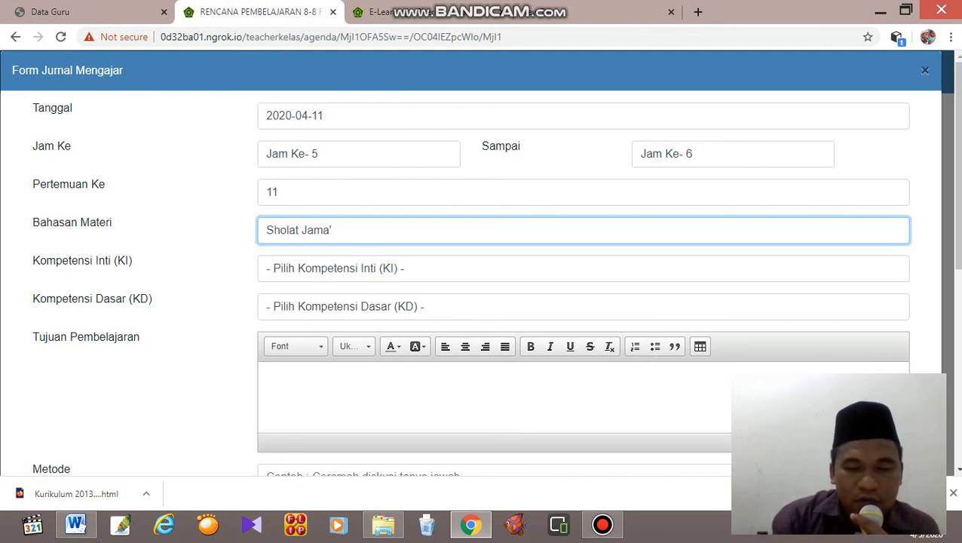
{"action": "type", "text": " dan"}
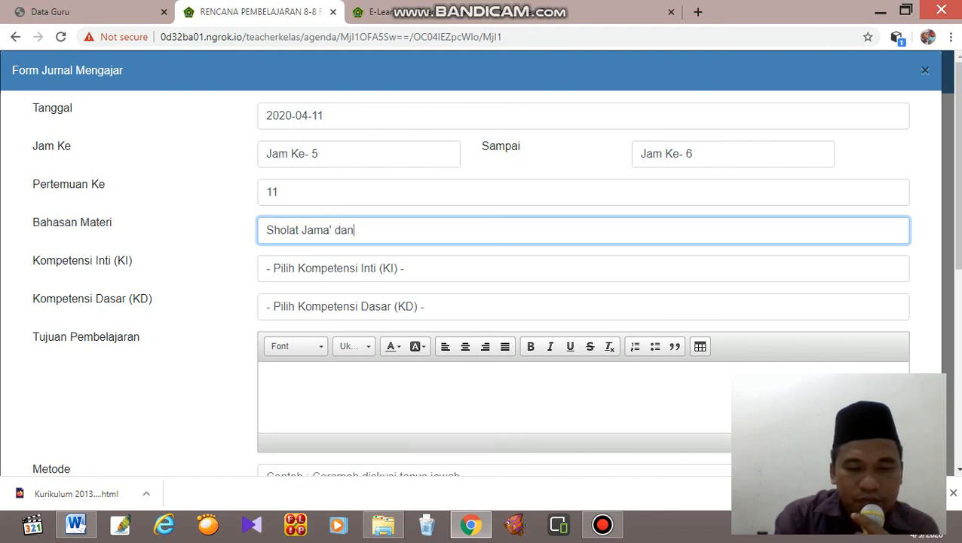
{"action": "type", "text": " Qos"}
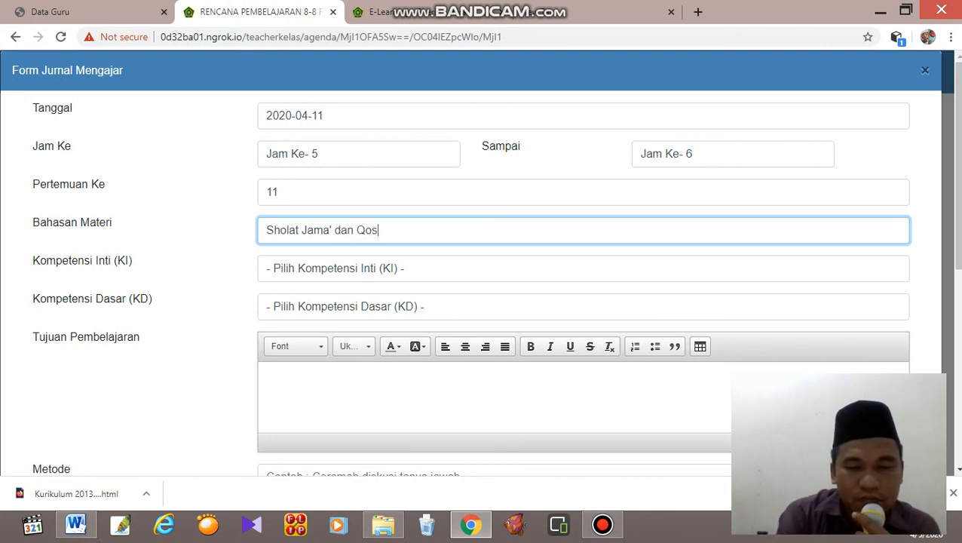
{"action": "type", "text": "or"}
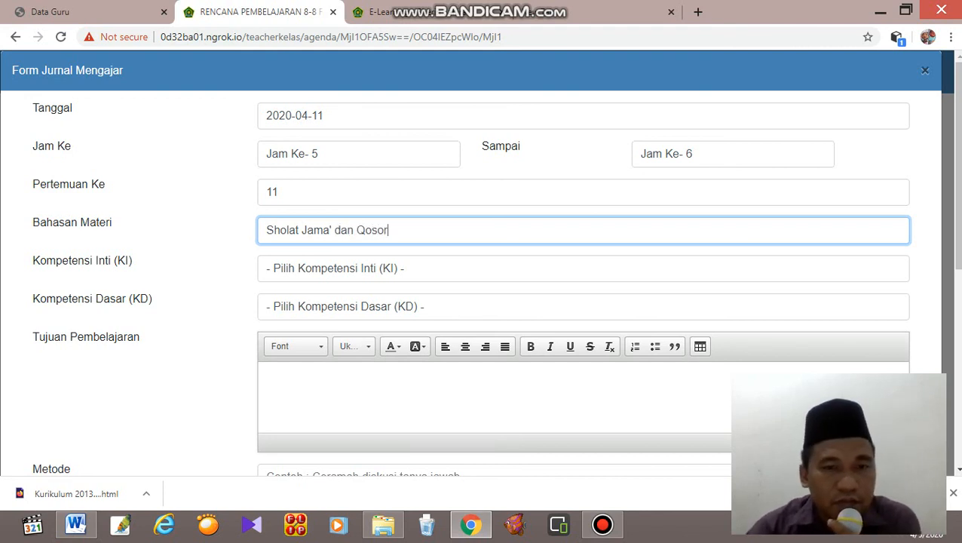
Set the Kompetensi Inti to KI-3 Pengetahuan and the Kompetensi Dasar to "Menganalisis kaifiat shalat diatas kendaraan".
{"action": "left_click", "coordinate": [439, 268]}
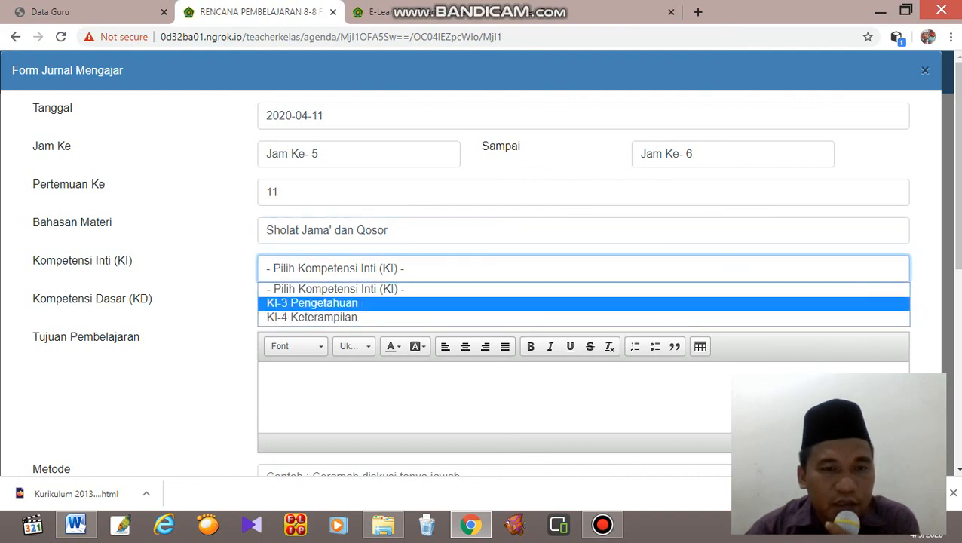
{"action": "left_click", "coordinate": [439, 303]}
{"action": "left_click", "coordinate": [439, 306]}
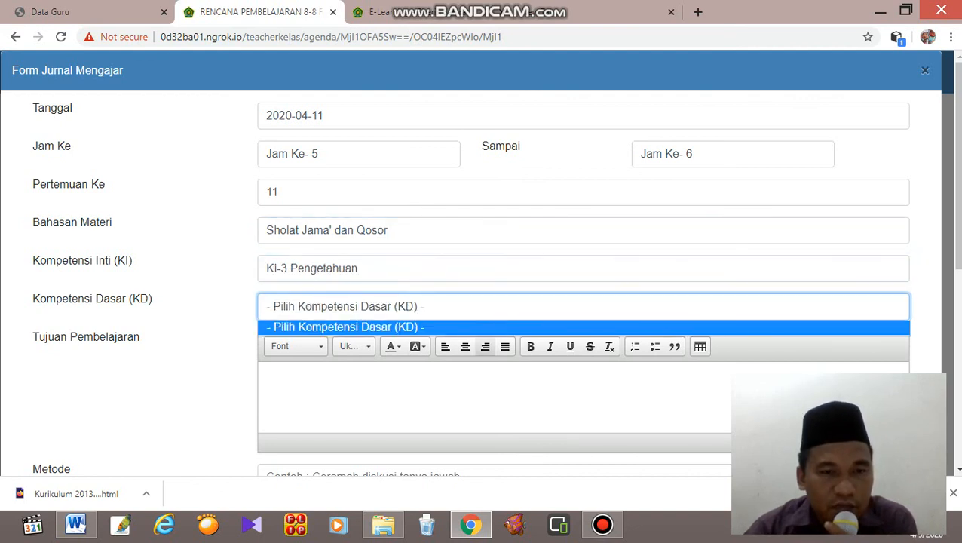
{"action": "scroll", "coordinate": [485, 331], "scroll_direction": "up", "scroll_amount": 2}
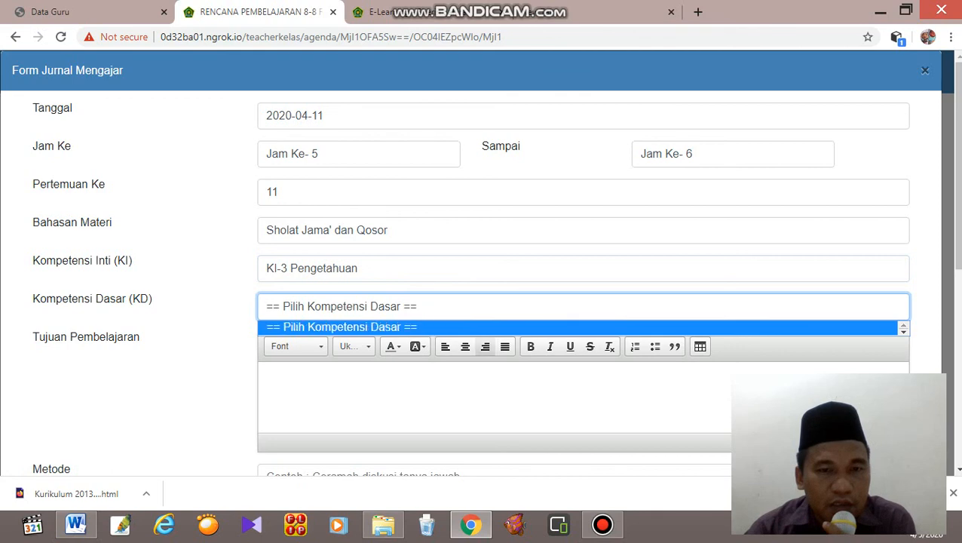
{"action": "scroll", "coordinate": [485, 330], "scroll_direction": "down", "scroll_amount": 3}
{"action": "scroll", "coordinate": [485, 347], "scroll_direction": "down", "scroll_amount": 1}
{"action": "left_click", "coordinate": [483, 237]}
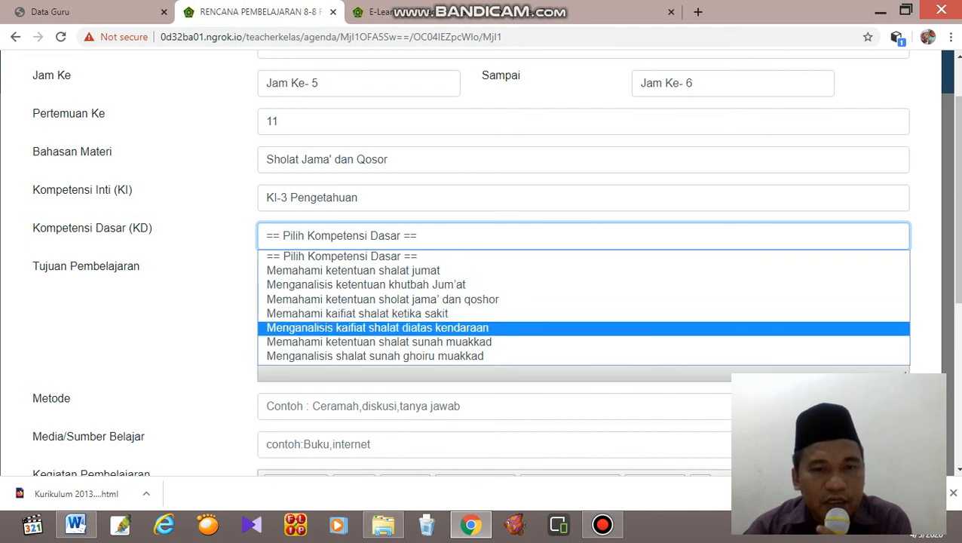
{"action": "left_click", "coordinate": [453, 328]}
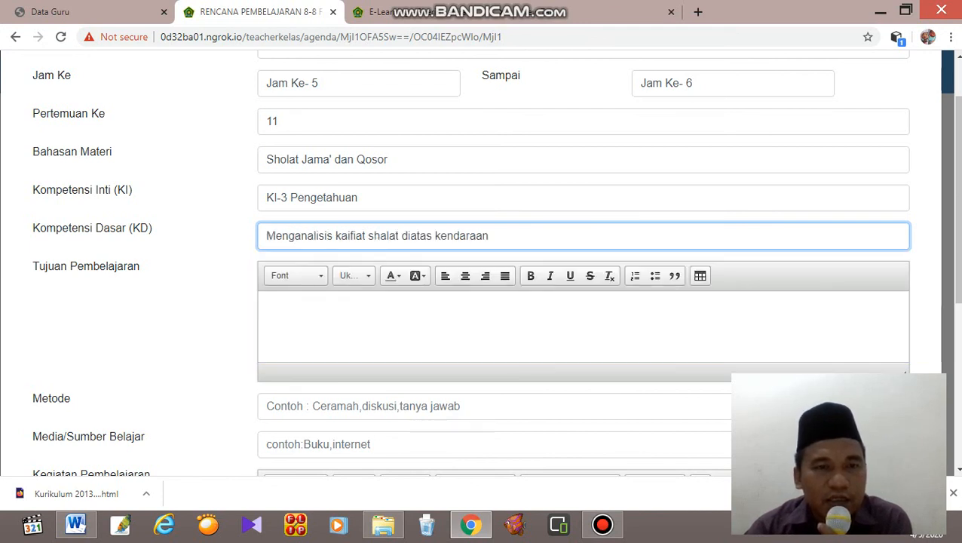
Change the lesson topic (Bahasan Materi) to "Sholat ketika diatas kendaraan".
{"action": "left_click_drag", "start_coordinate": [390, 160], "coordinate": [301, 160]}
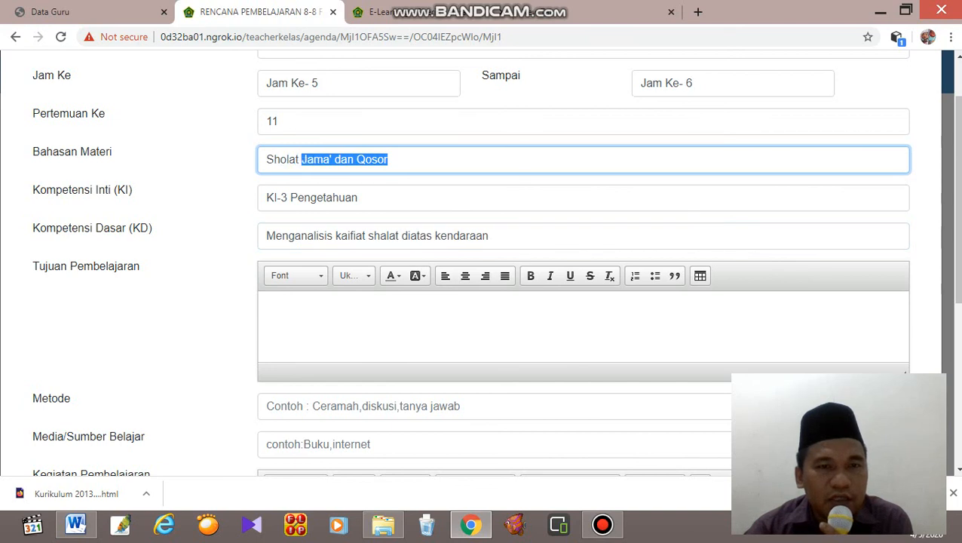
{"action": "type", "text": "k"}
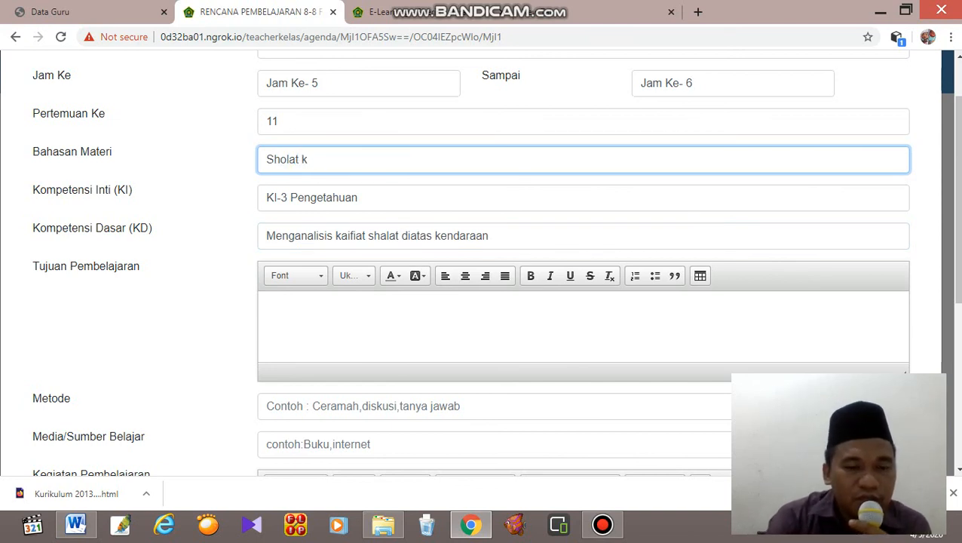
{"action": "type", "text": "etika "}
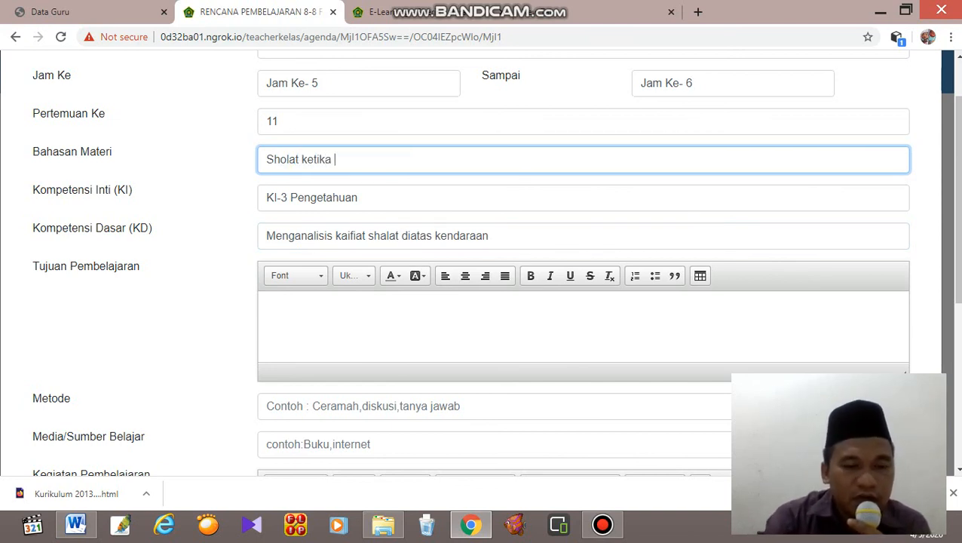
{"action": "type", "text": "s"}
{"action": "key", "text": "BackSpace"}
{"action": "type", "text": "dia"}
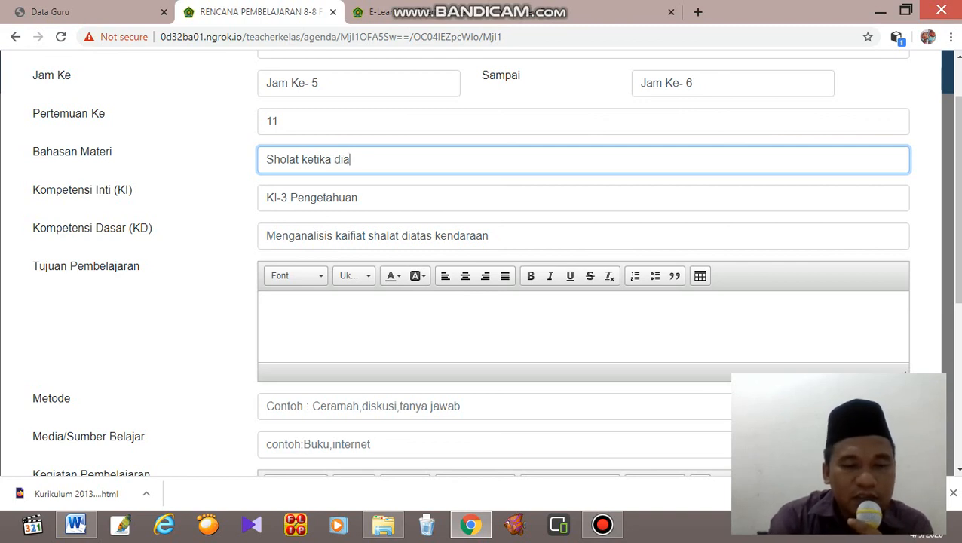
{"action": "type", "text": "tas ken"}
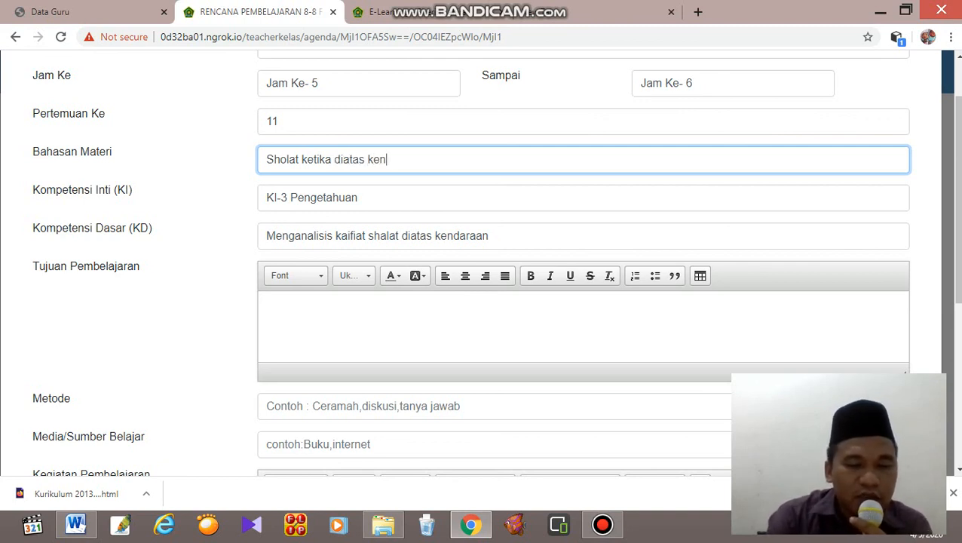
{"action": "type", "text": "daraan"}
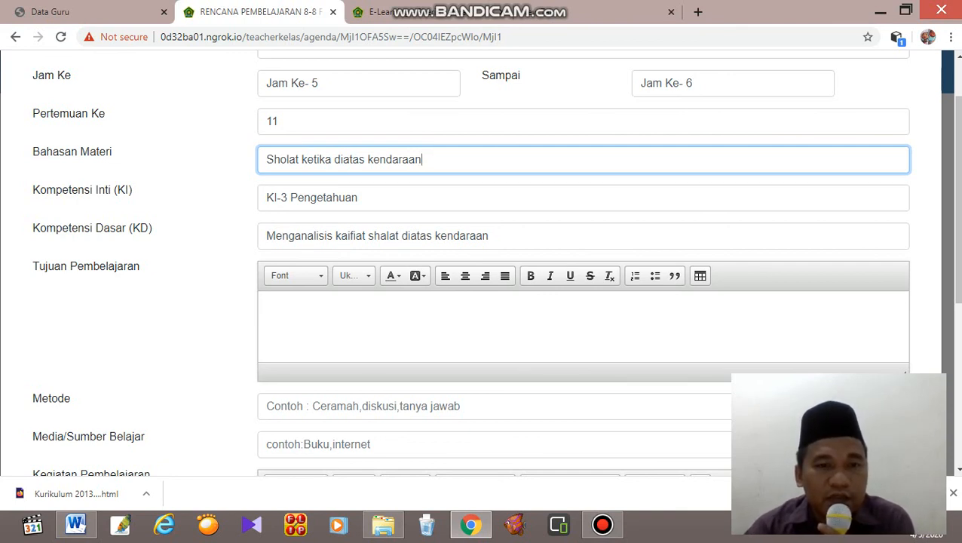
Enter "Siswa dapat memahami dan mempesentasikan bagaimana kaifiat sholat diatas kendaraan" as the learning objective (Tujuan Pembelajaran).
{"action": "left_click", "coordinate": [272, 313]}
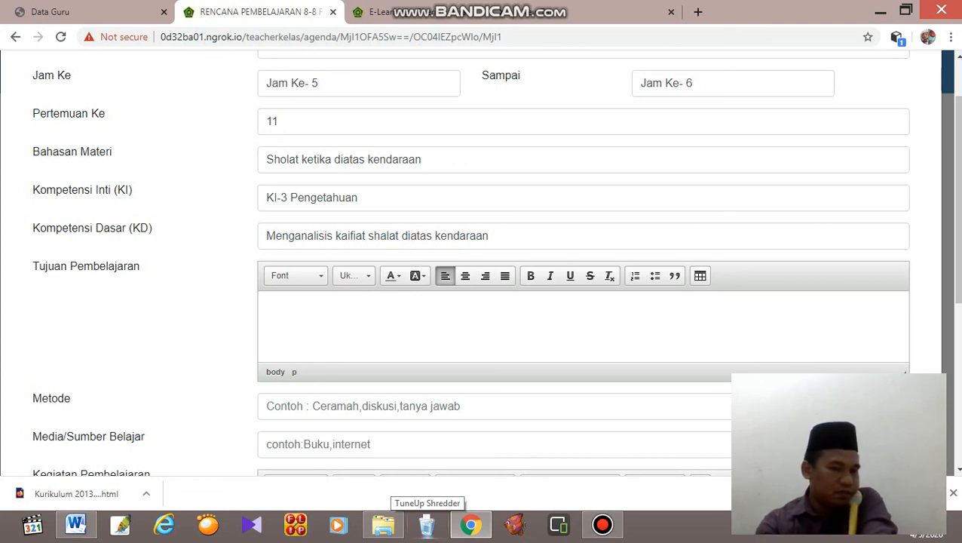
{"action": "type", "text": "Siswa"}
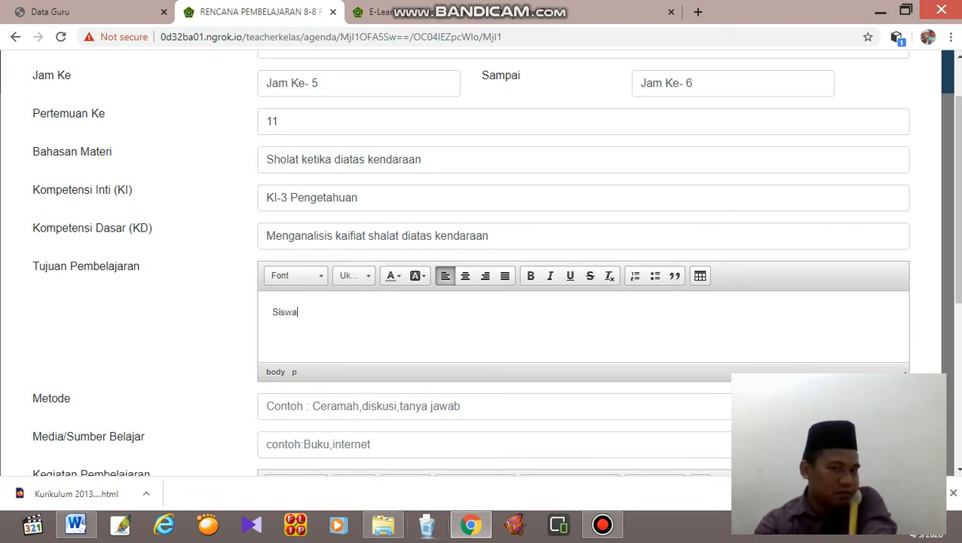
{"action": "type", "text": " dapat "}
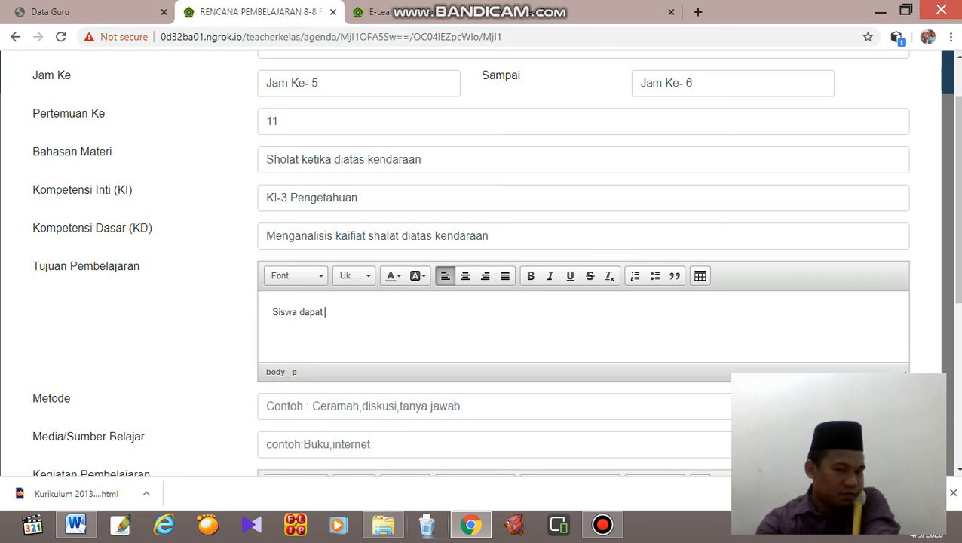
{"action": "type", "text": "memahami "}
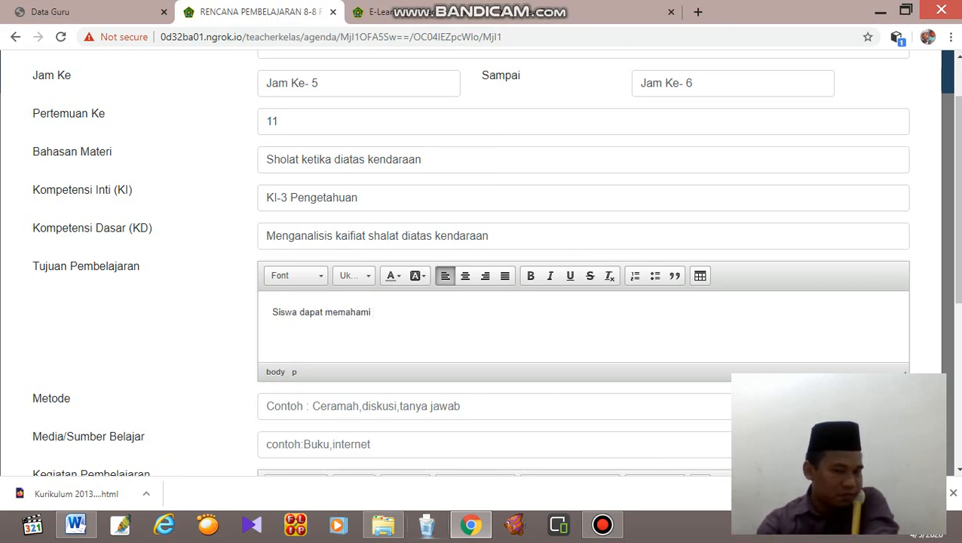
{"action": "type", "text": "bagaiama"}
{"action": "key", "text": "BackSpace"}
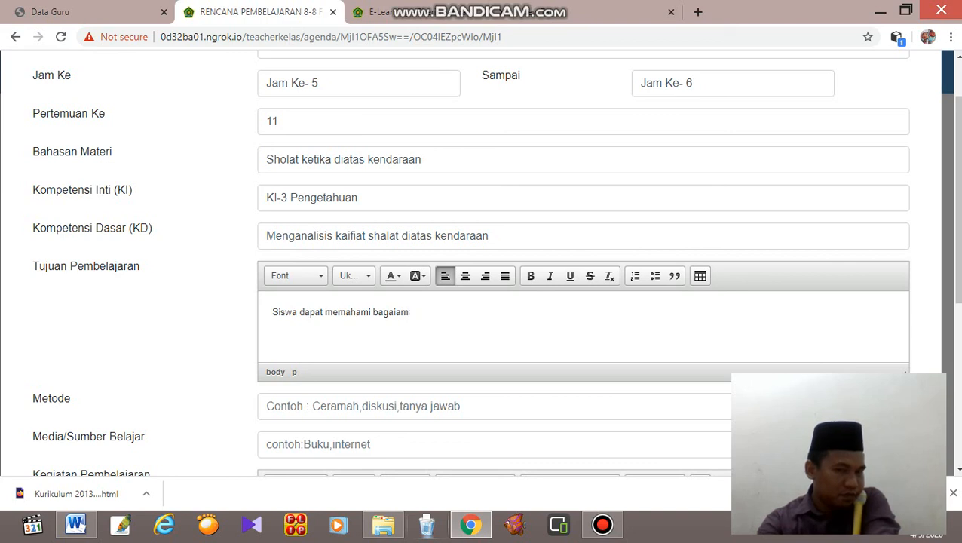
{"action": "key", "text": "BackSpace"}
{"action": "key", "text": "BackSpace"}
{"action": "key", "text": "BackSpace"}
{"action": "key", "text": "BackSpace"}
{"action": "key", "text": "BackSpace"}
{"action": "key", "text": "BackSpace"}
{"action": "key", "text": "BackSpace"}
{"action": "type", "text": "dan me"}
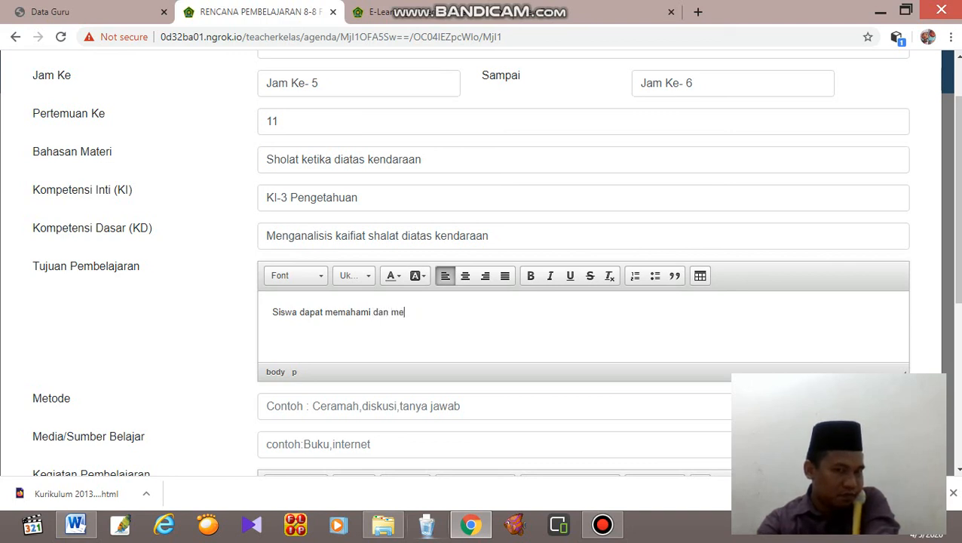
{"action": "type", "text": "njelaskan"}
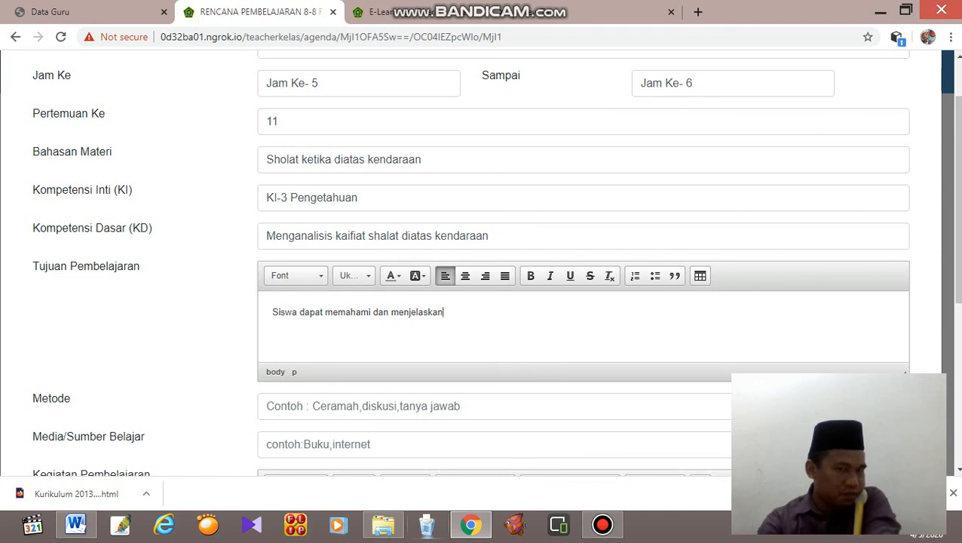
{"action": "key", "text": "BackSpace"}
{"action": "key", "text": "BackSpace"}
{"action": "key", "text": "BackSpace"}
{"action": "key", "text": "BackSpace"}
{"action": "key", "text": "BackSpace"}
{"action": "key", "text": "BackSpace"}
{"action": "key", "text": "BackSpace"}
{"action": "key", "text": "BackSpace"}
{"action": "key", "text": "BackSpace"}
{"action": "type", "text": "m"}
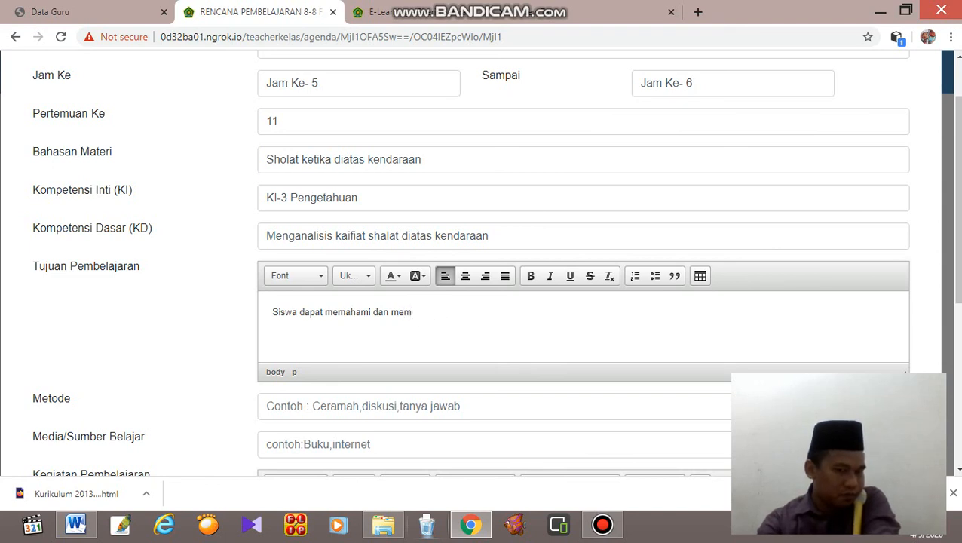
{"action": "type", "text": "pese"}
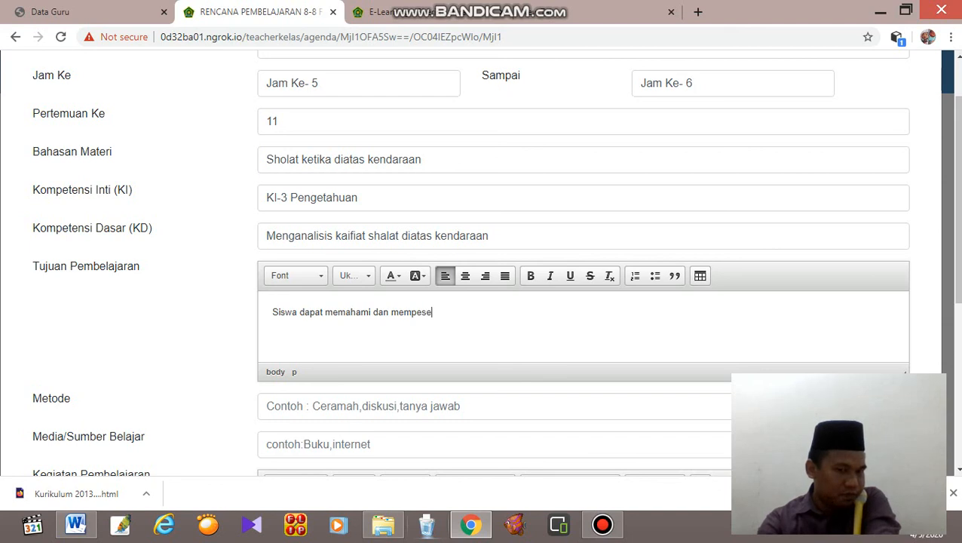
{"action": "type", "text": "ntasika"}
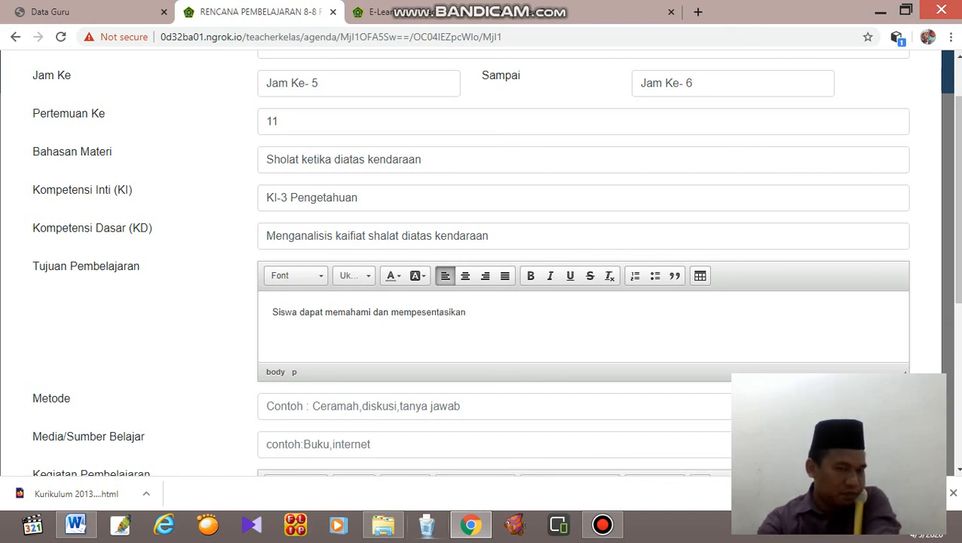
{"action": "type", "text": "n"}
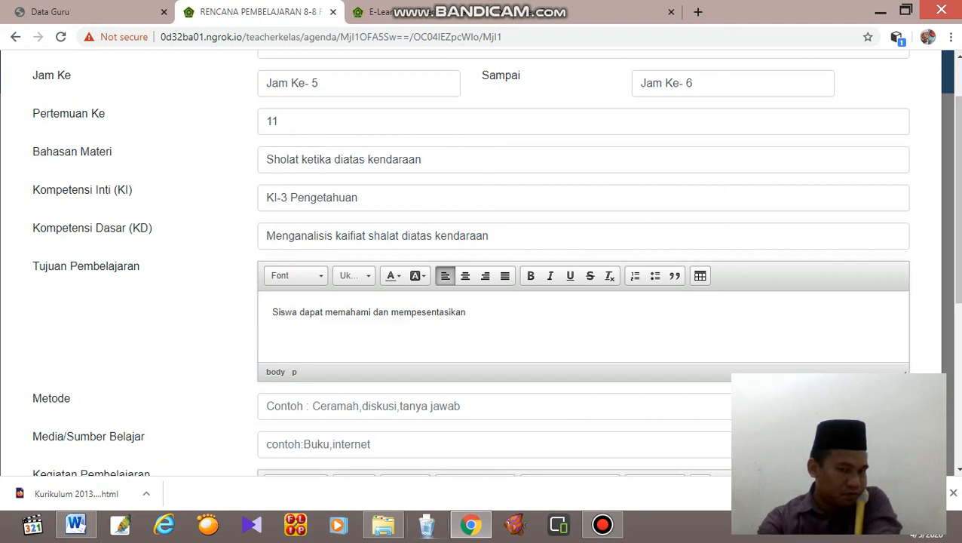
{"action": "type", "text": " bagaimana "}
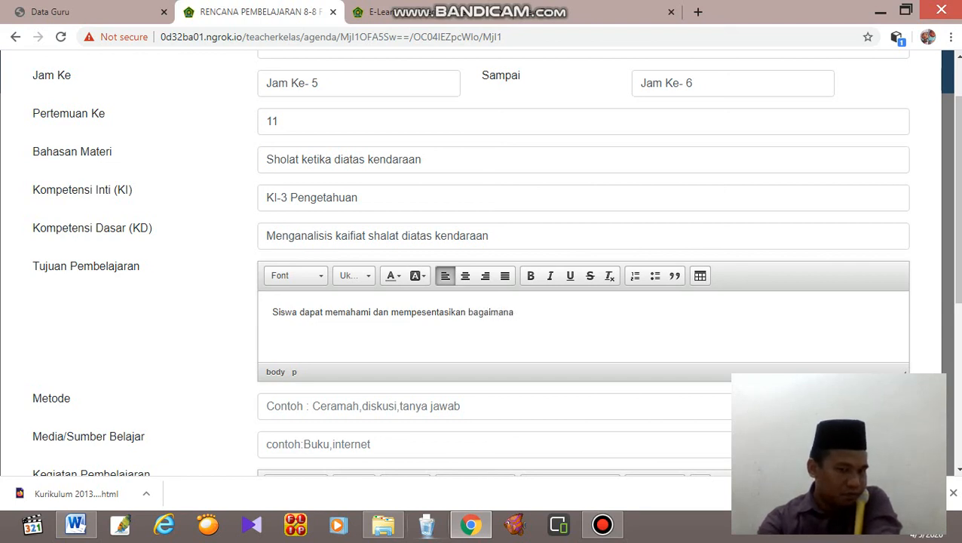
{"action": "type", "text": "kaifi"}
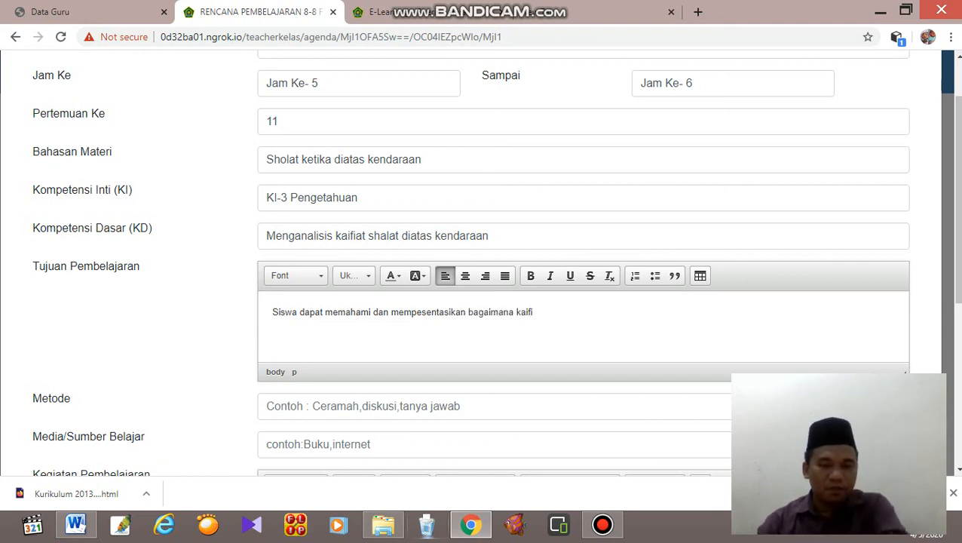
{"action": "type", "text": "at"}
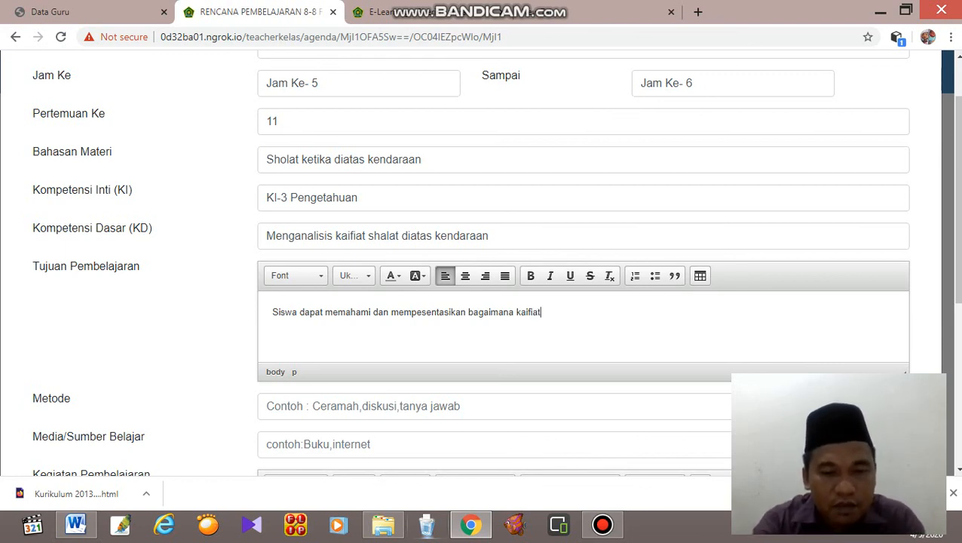
{"action": "type", "text": " shol"}
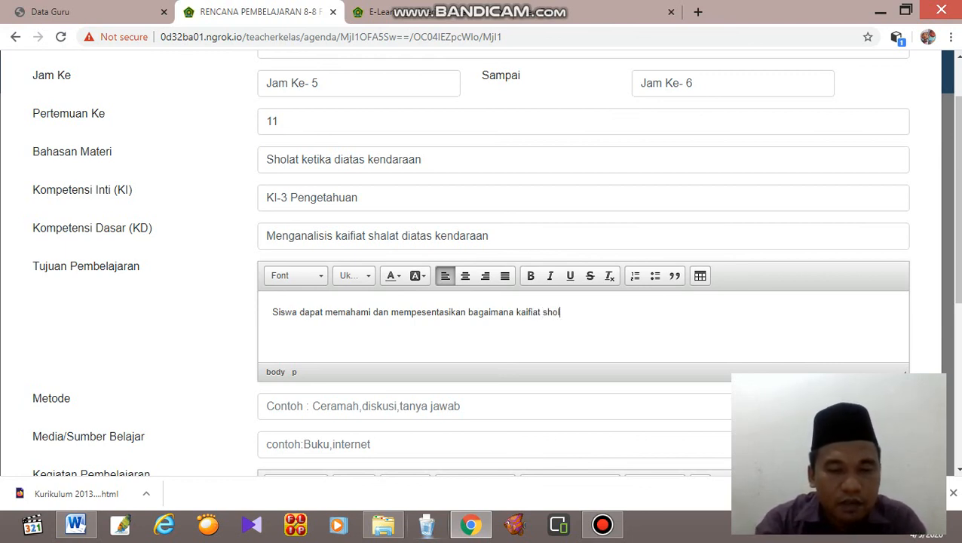
{"action": "type", "text": "at di"}
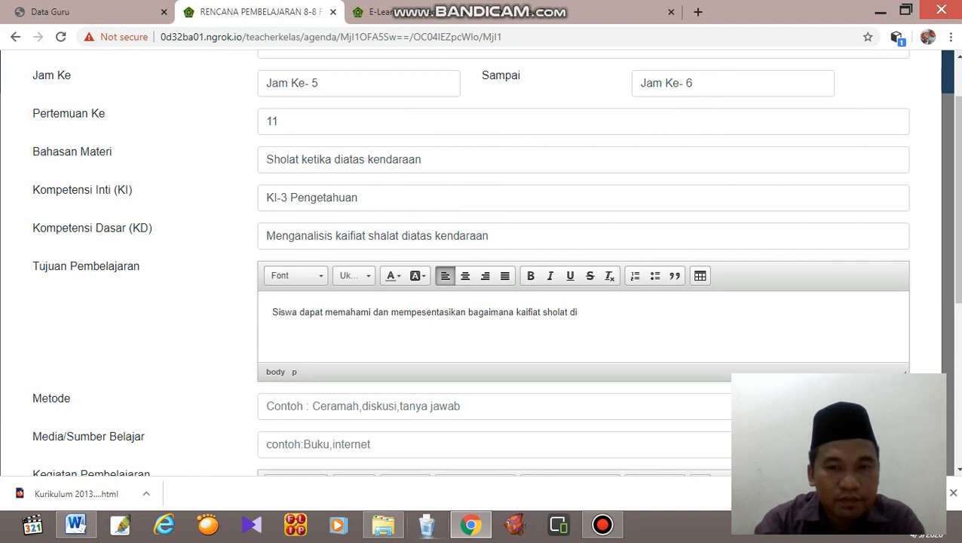
{"action": "type", "text": "atas kenda"}
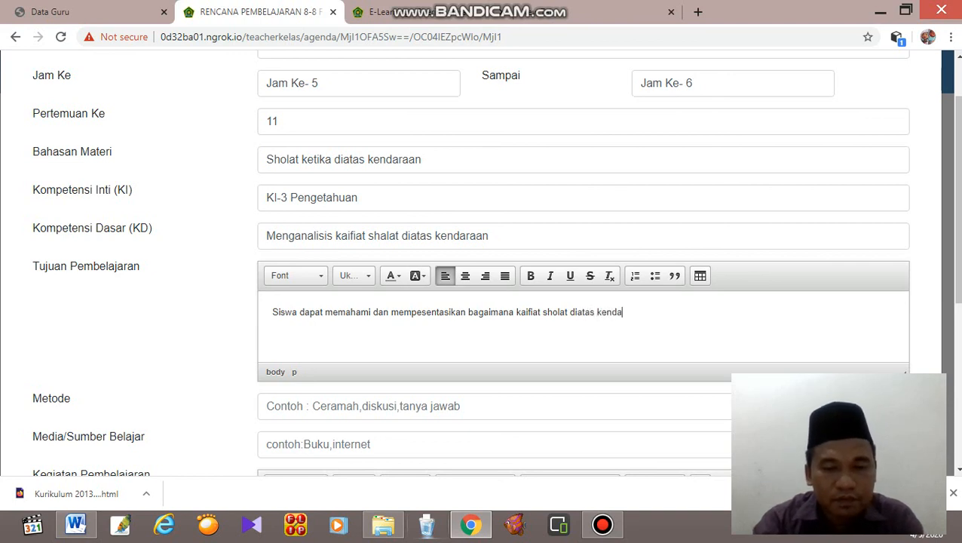
{"action": "type", "text": "raan"}
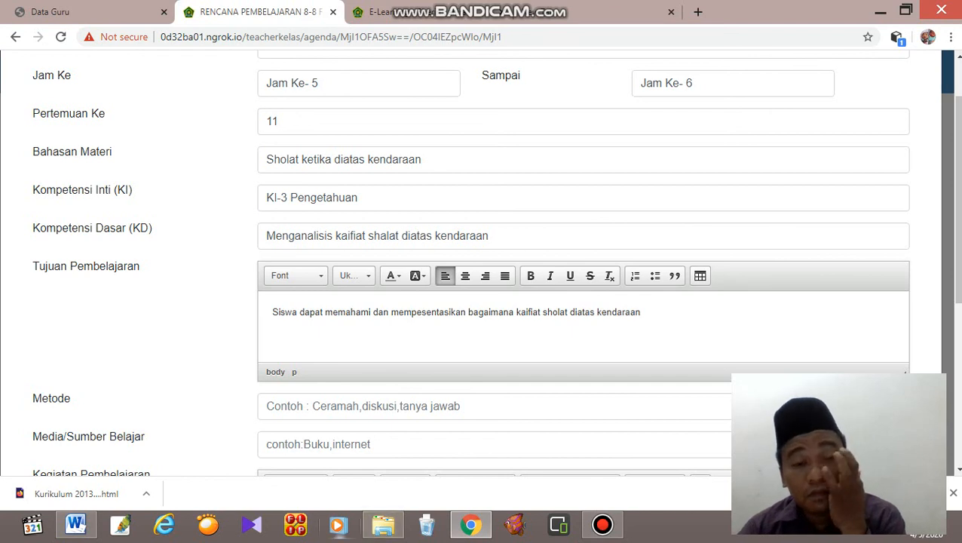
Enter "Diskusi" as the teaching method (Metode) of the lesson plan.
{"action": "left_click", "coordinate": [339, 406]}
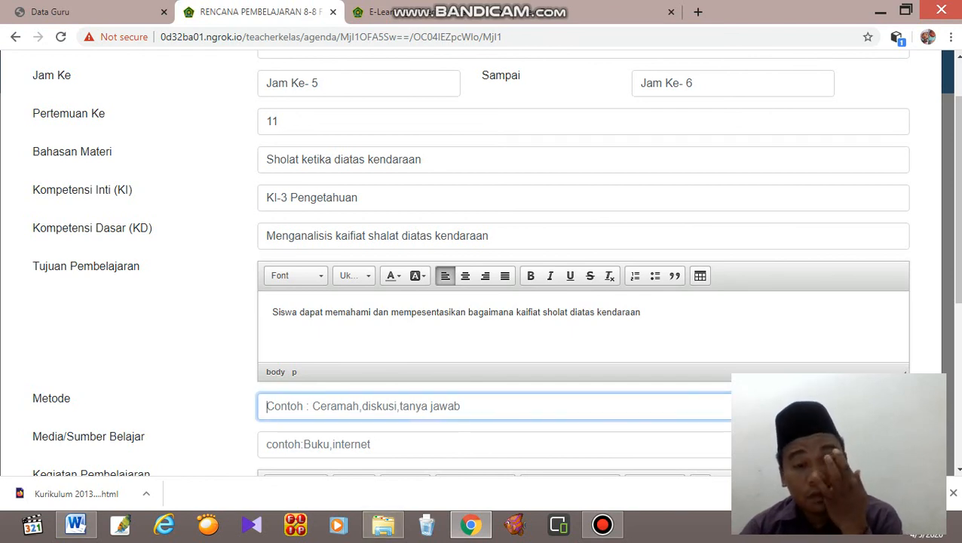
{"action": "type", "text": "Diskusi"}
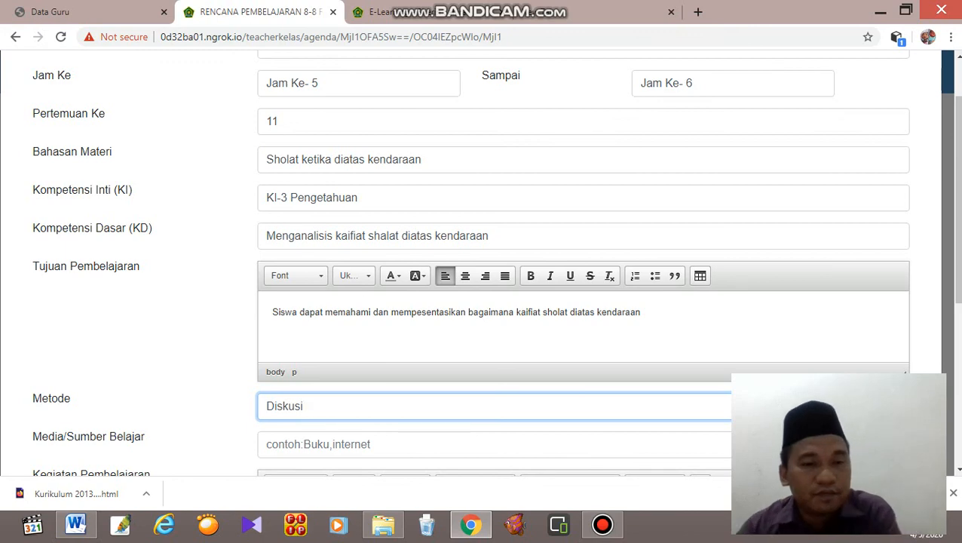
{"action": "scroll", "coordinate": [482, 264], "scroll_direction": "down", "scroll_amount": 3}
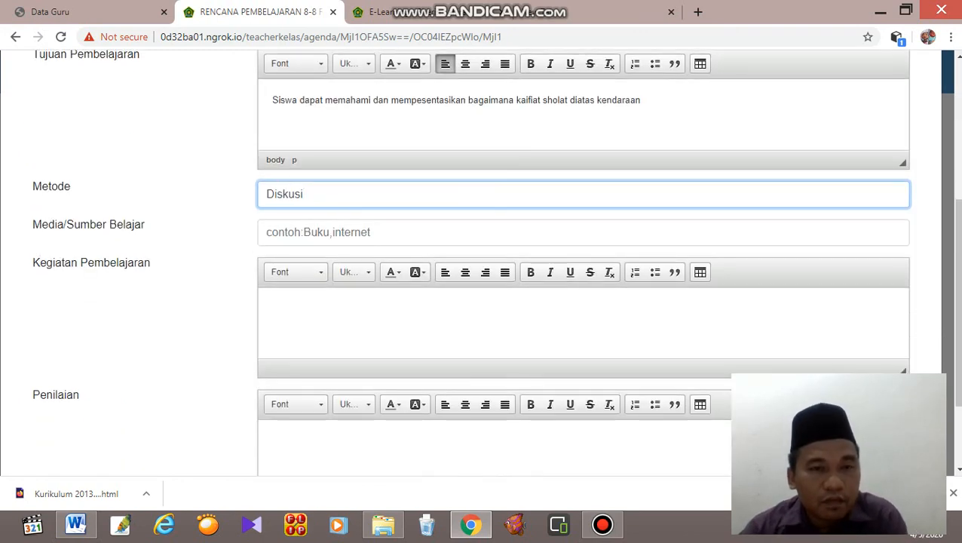